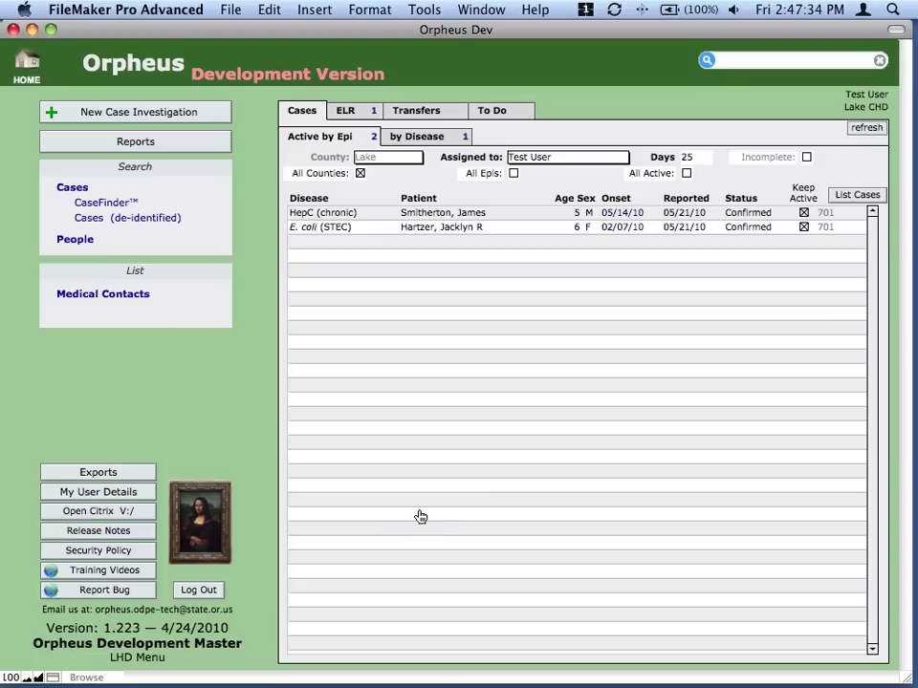
Open the E. coli (STEC) case record and enter the patient's e-mail address, committing it.
click(434, 226)
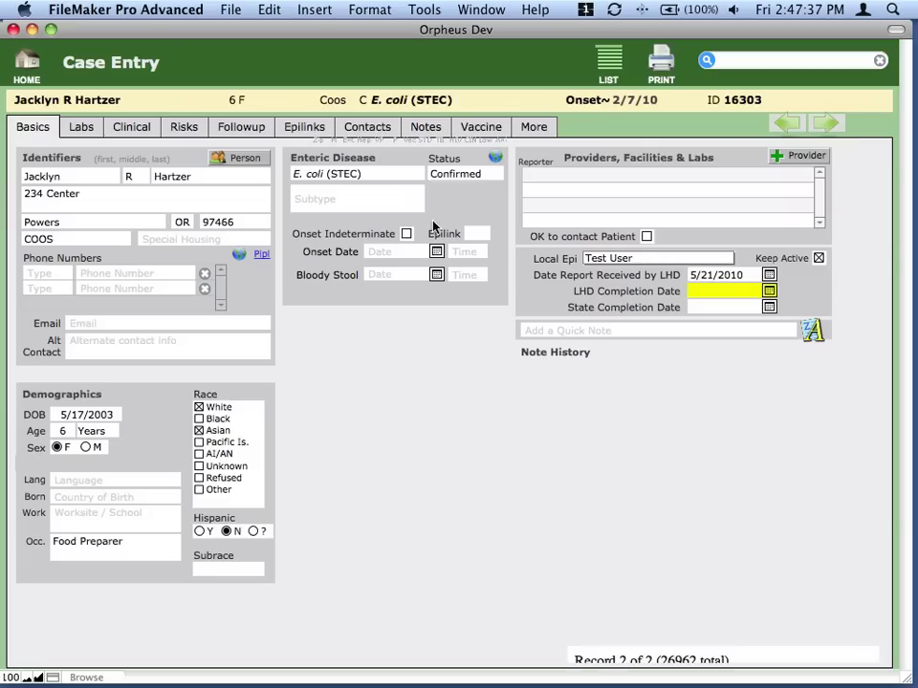
click(128, 323)
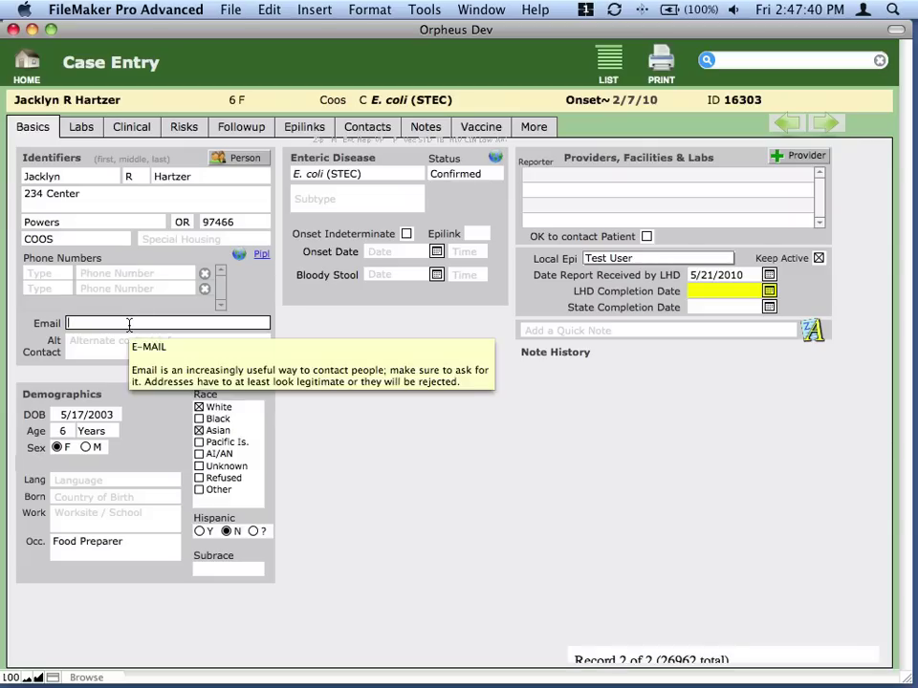
text(ja@test.com)
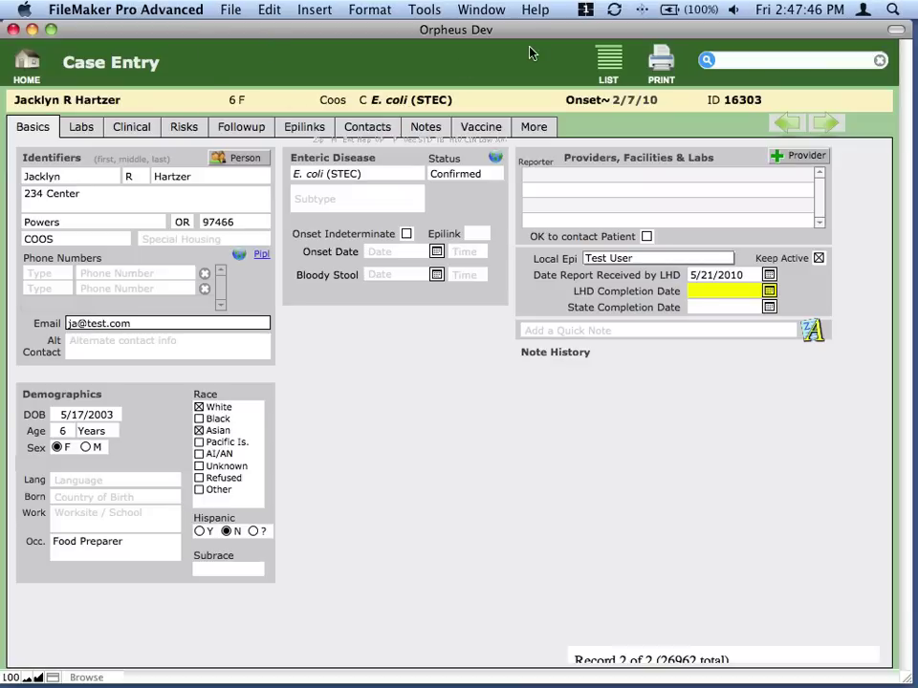
click(230, 9)
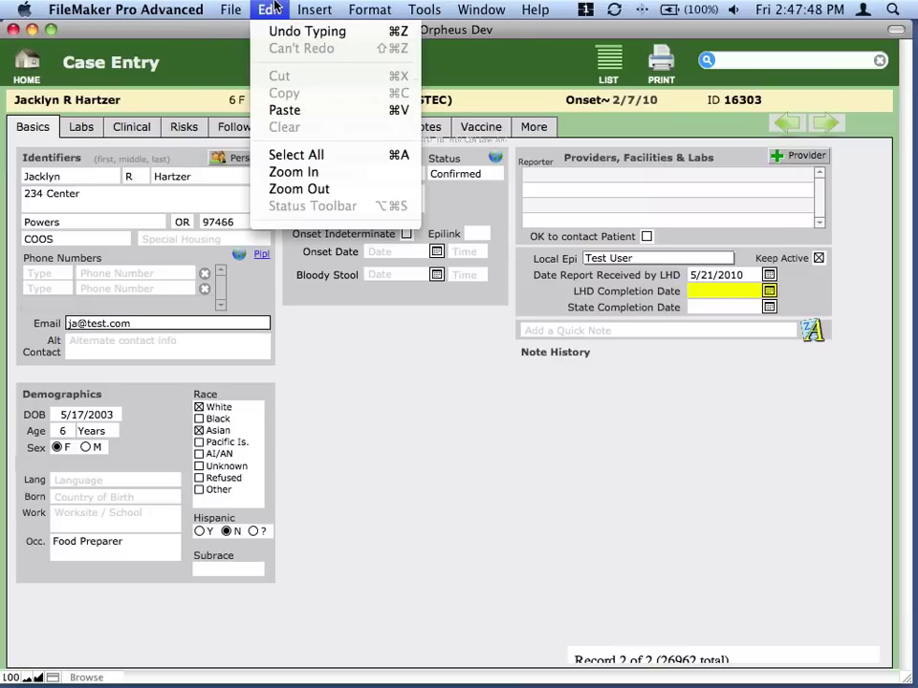
click(334, 205)
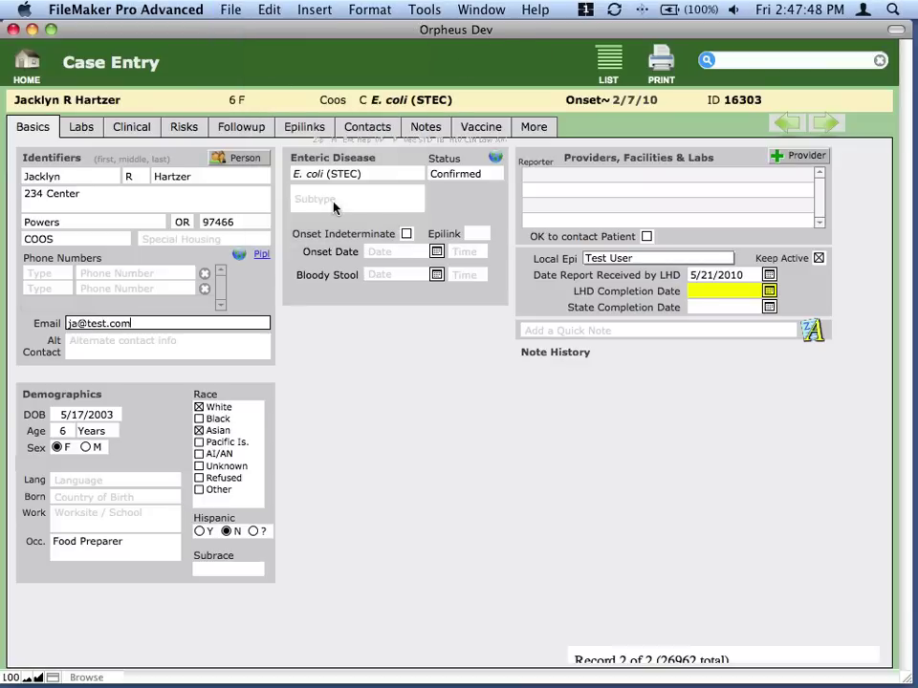
click(266, 356)
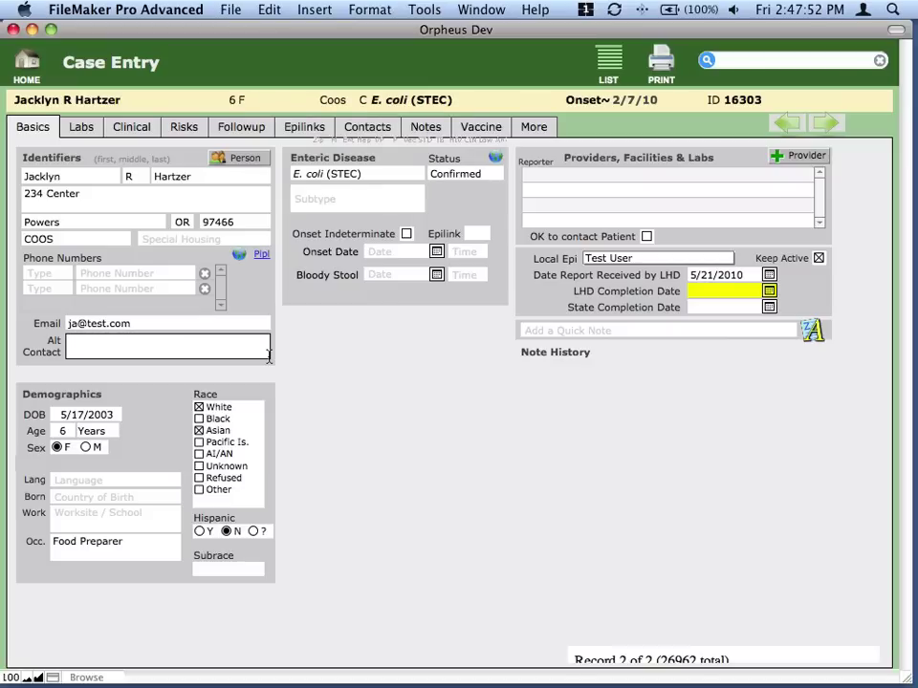
click(297, 324)
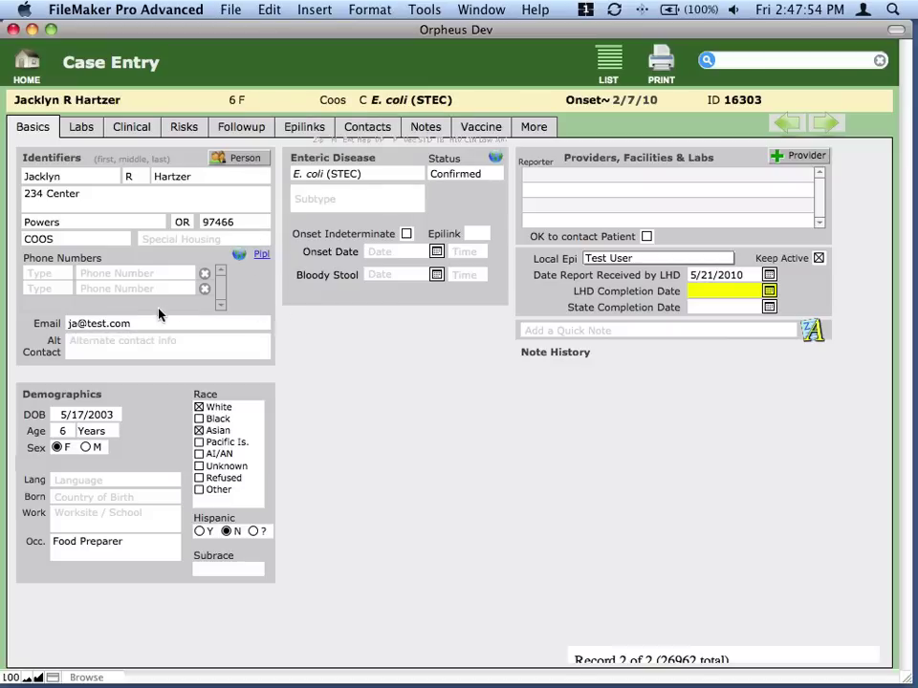
Switch to the Find a Case layout in Find mode with every criteria field blank.
mouse_move(167, 327)
Search for Current County Coos and sort the 186 found cases by disease.
key(super+f)
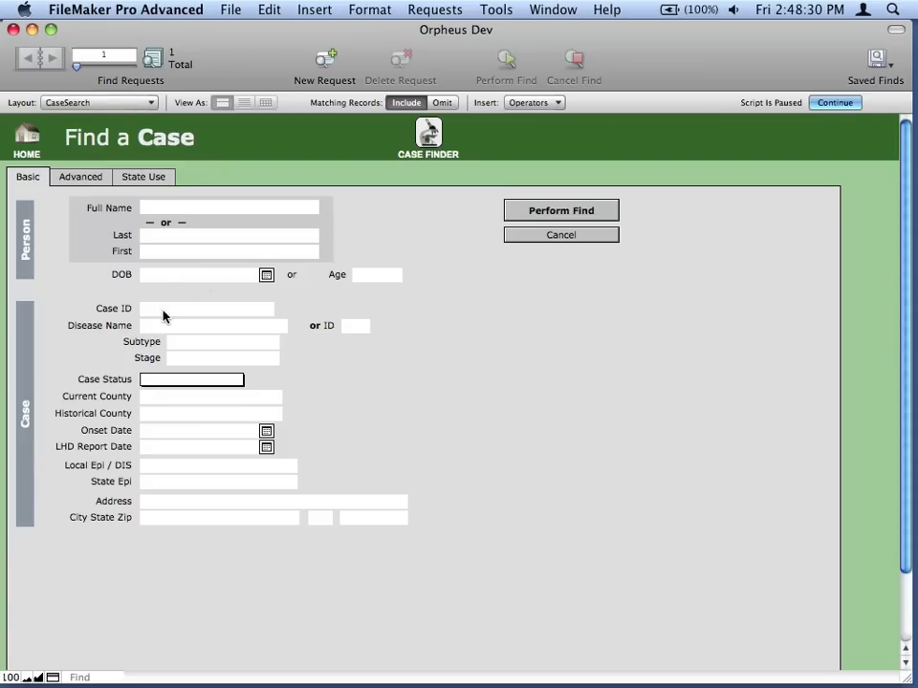
click(170, 397)
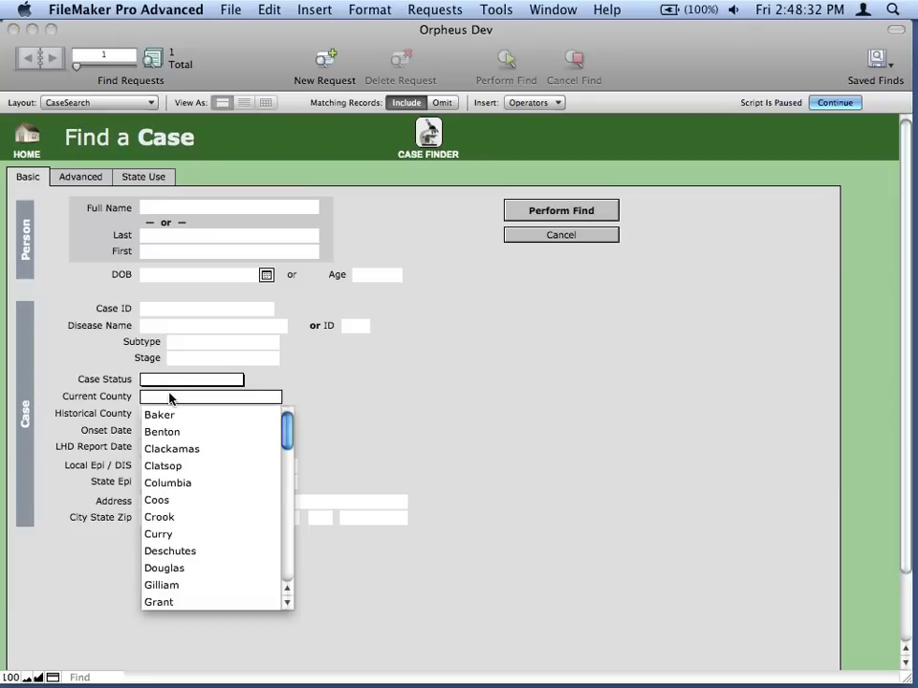
text(Coos)
key(Tab)
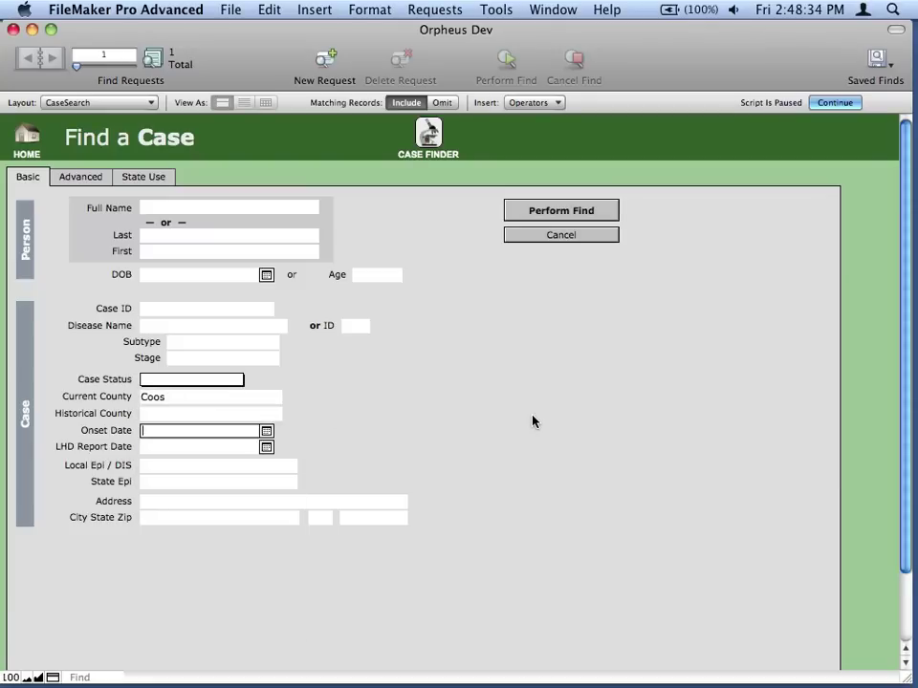
click(576, 214)
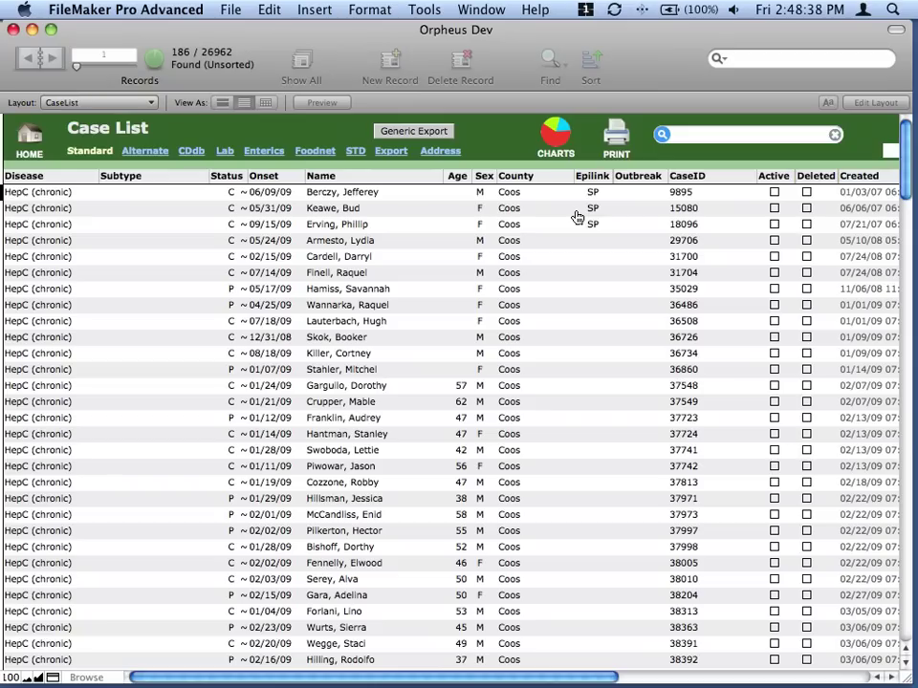
click(69, 183)
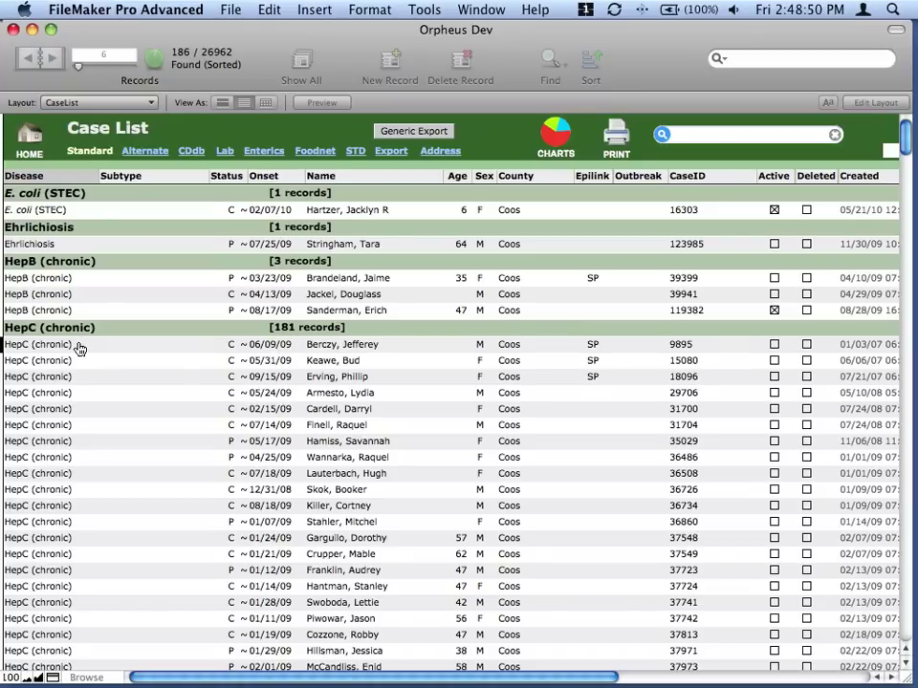
Hide the status area and begin a Case address change for the hepatitis C patient.
key(super+alt+s)
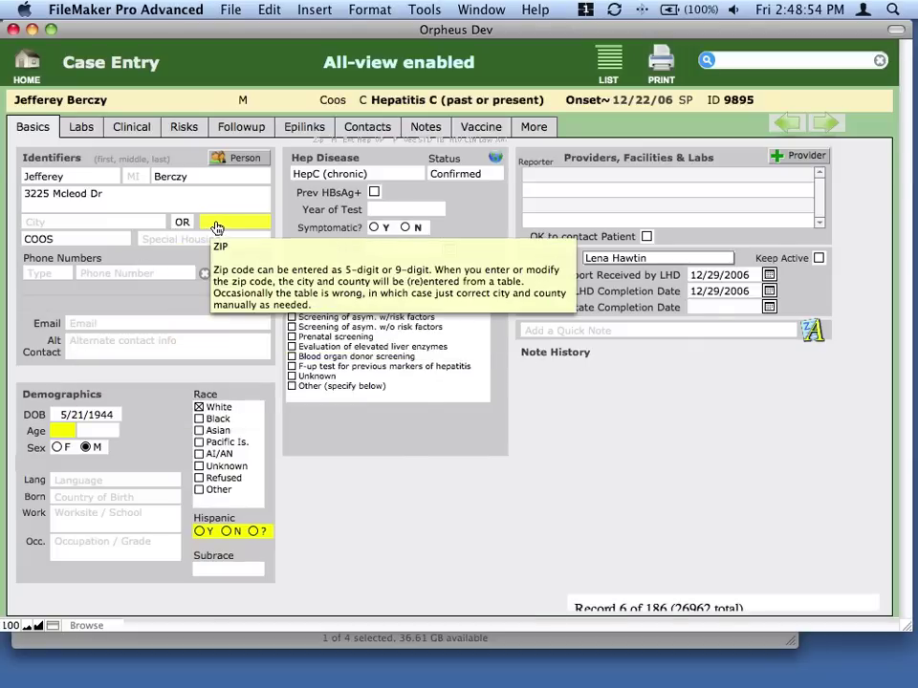
click(216, 224)
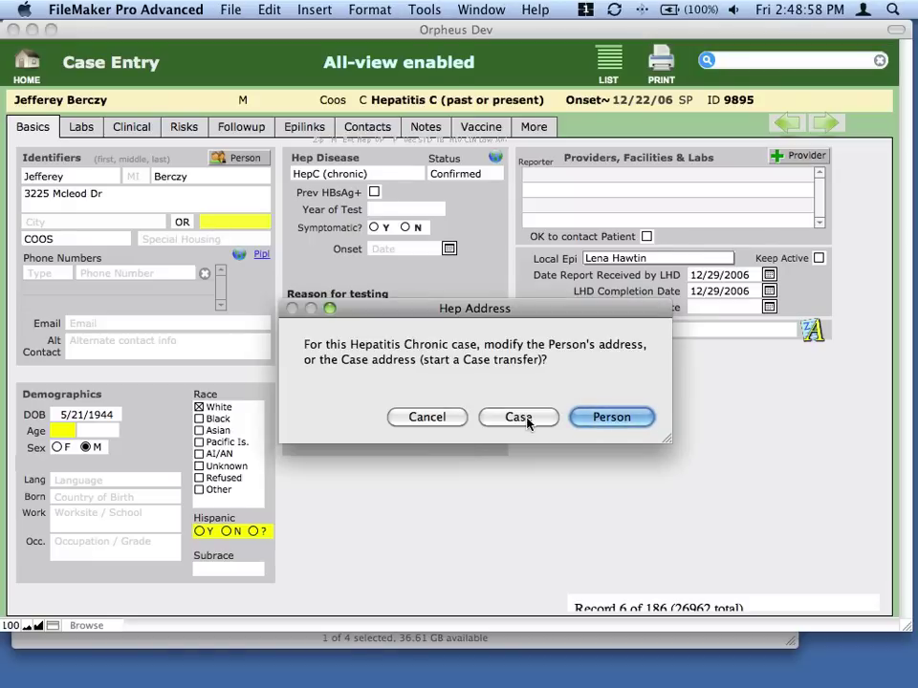
click(521, 418)
click(205, 355)
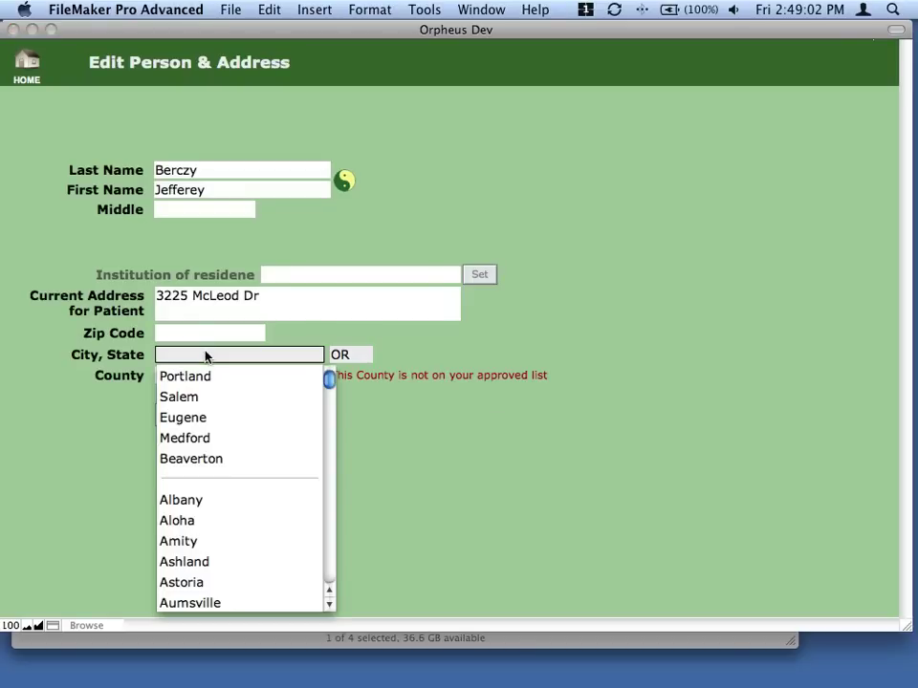
key(Escape)
Set the address ZIP to 97215, city Portland and county Multnomah.
click(190, 337)
text(97215)
key(Tab)
key(Escape)
key(Tab)
key(BackSpace)
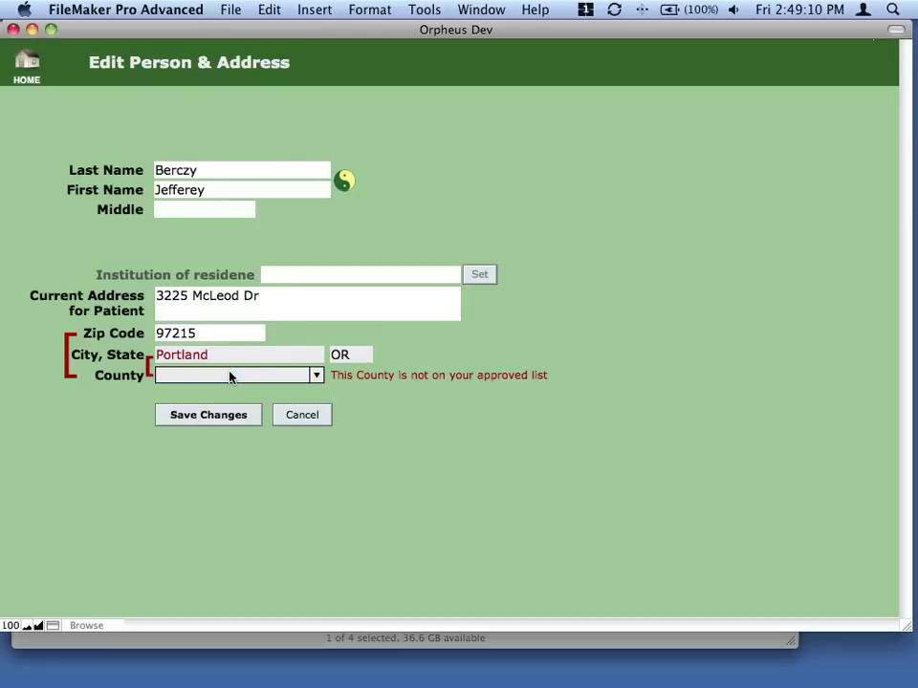
click(159, 423)
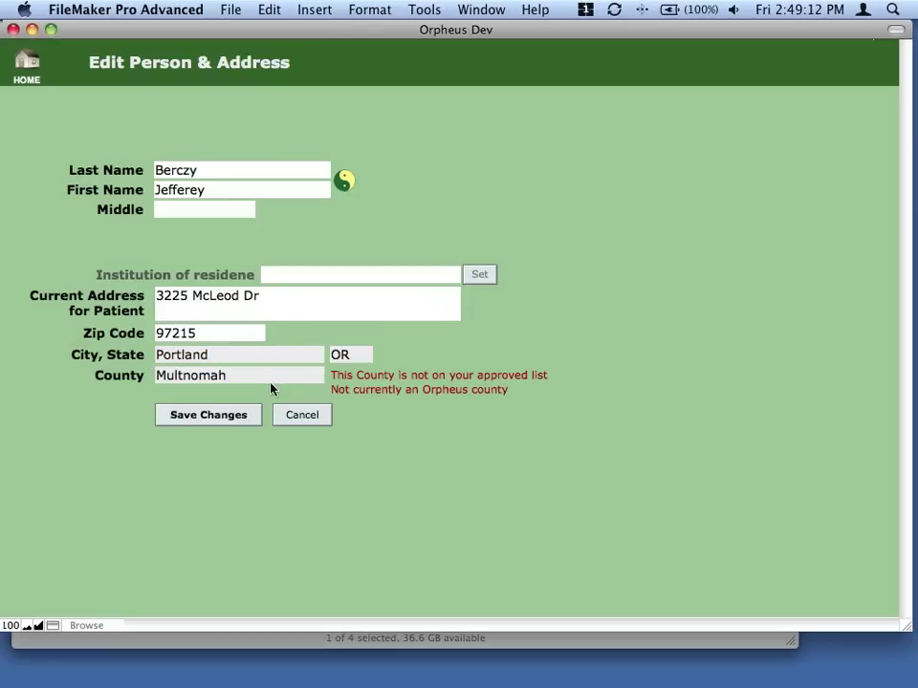
Replace the street address with '1234 NW Main' and save the address changes.
click(287, 310)
key(super+a)
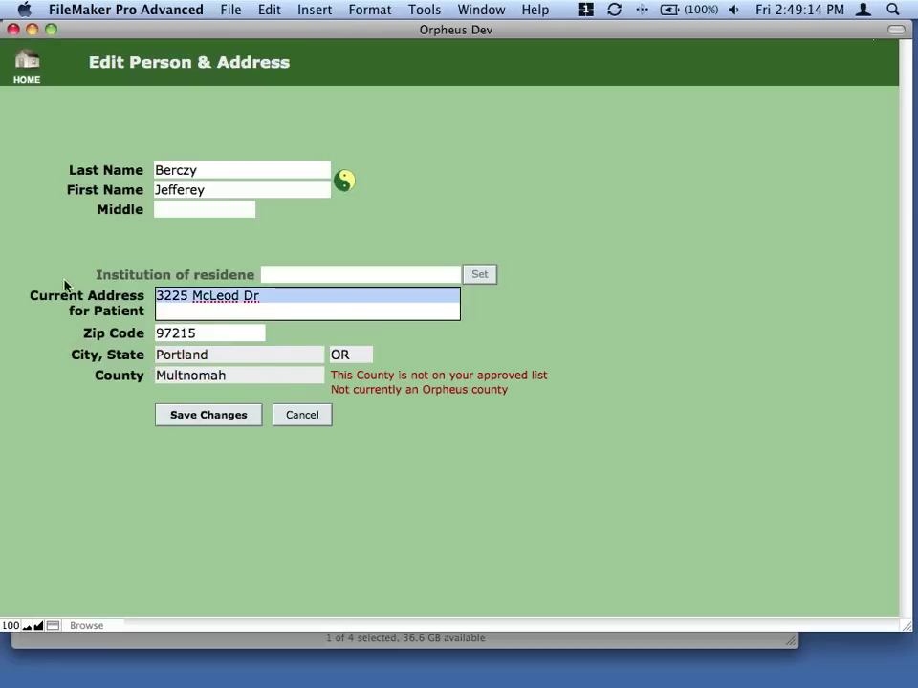
key(BackSpace)
text(1234 NW Main)
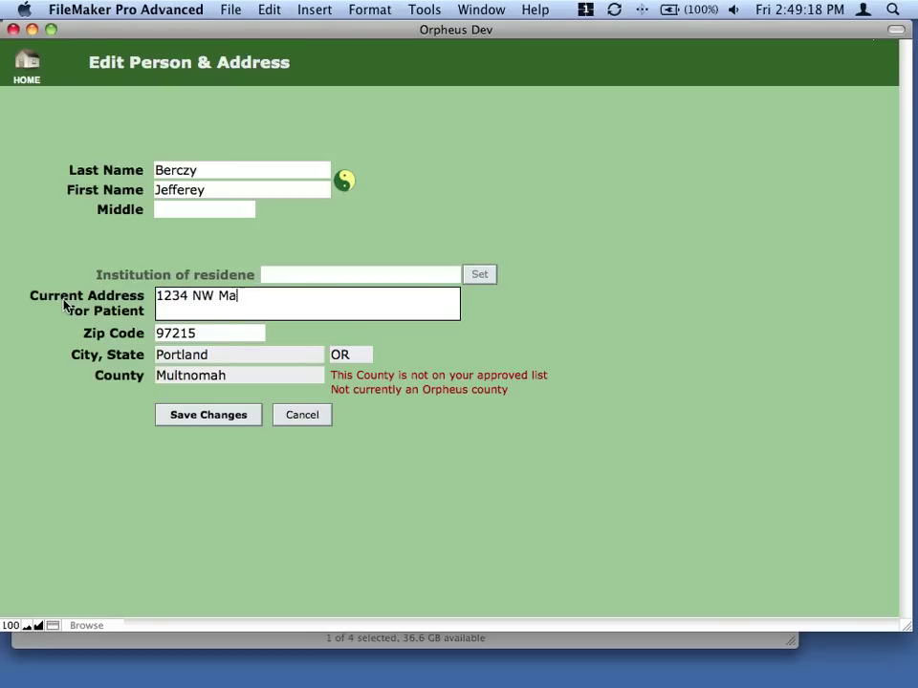
key(Tab)
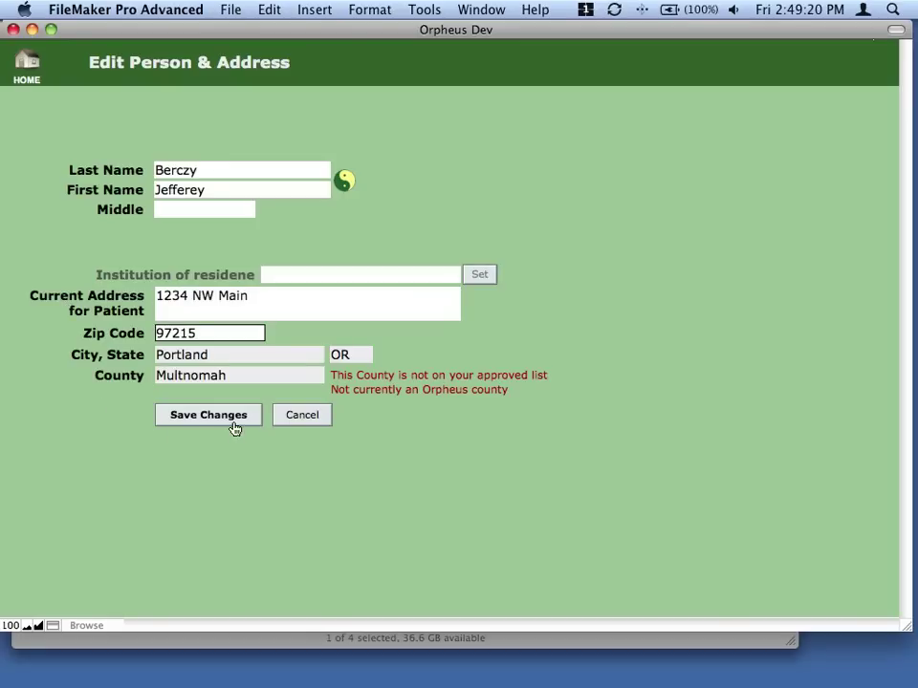
click(232, 424)
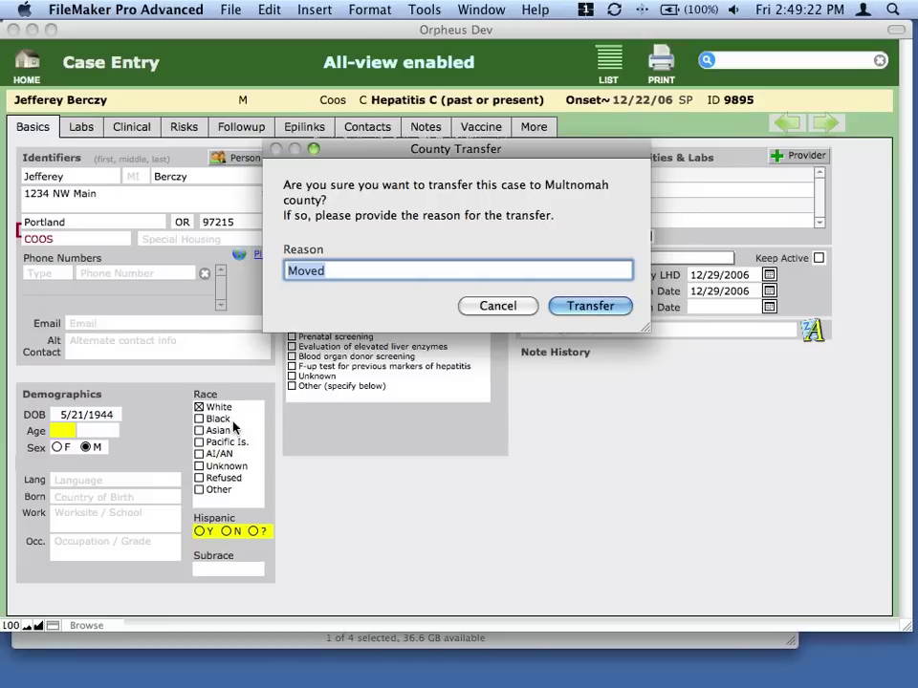
Confirm the Multnomah transfer, then open the second hepatitis C case from the Case List.
click(606, 309)
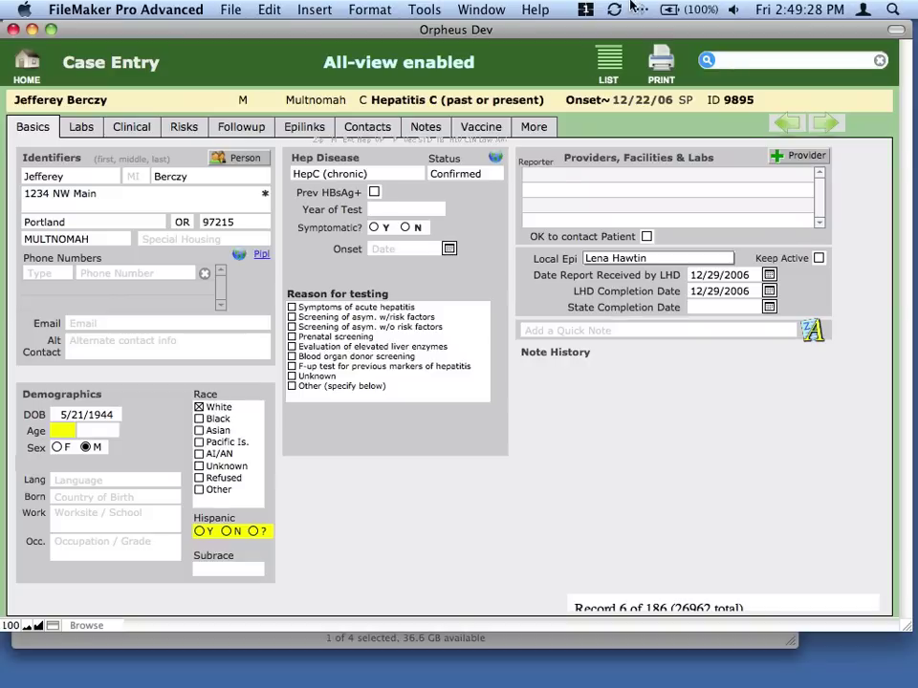
click(612, 65)
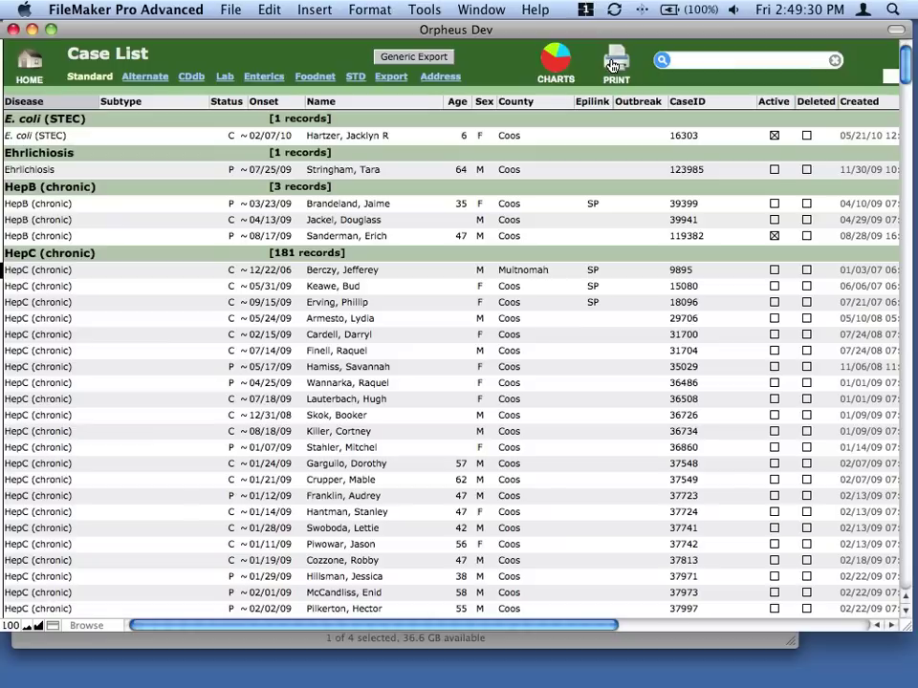
click(122, 288)
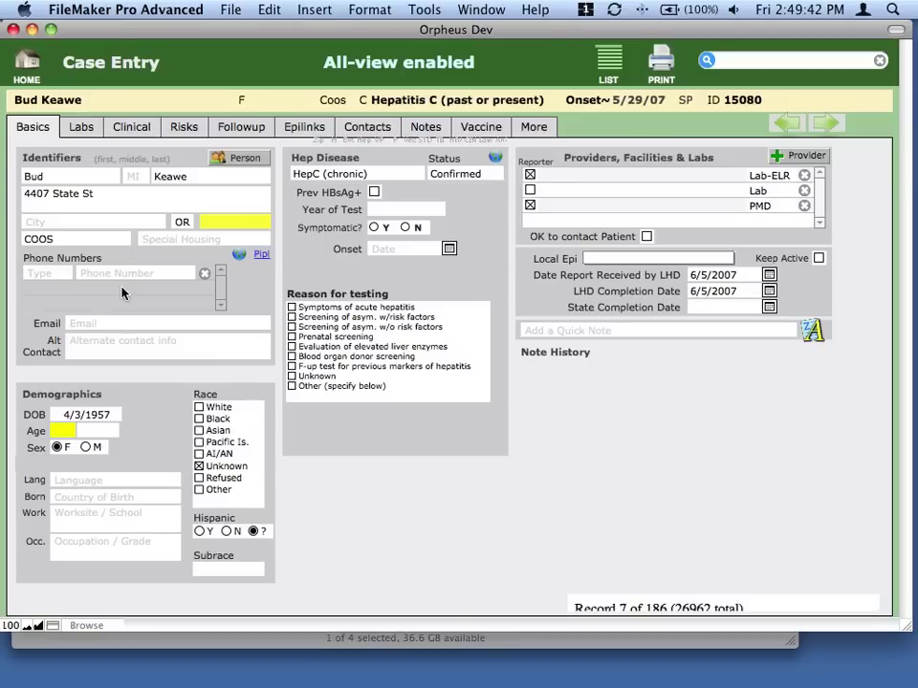
Enter 5/19/2010 as the State Completion Date using the field's calendar.
click(716, 307)
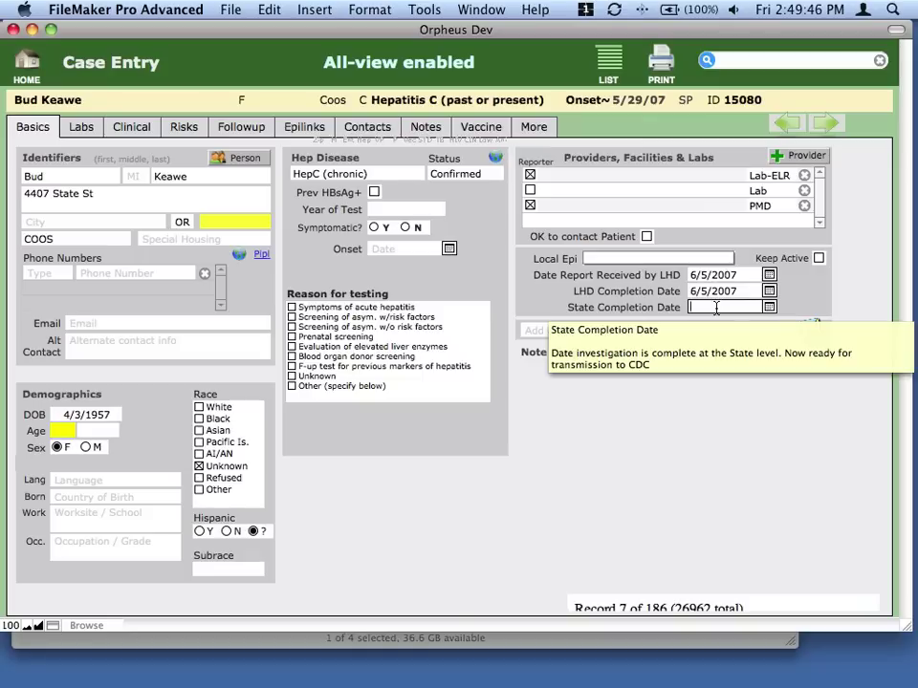
key(super+minus)
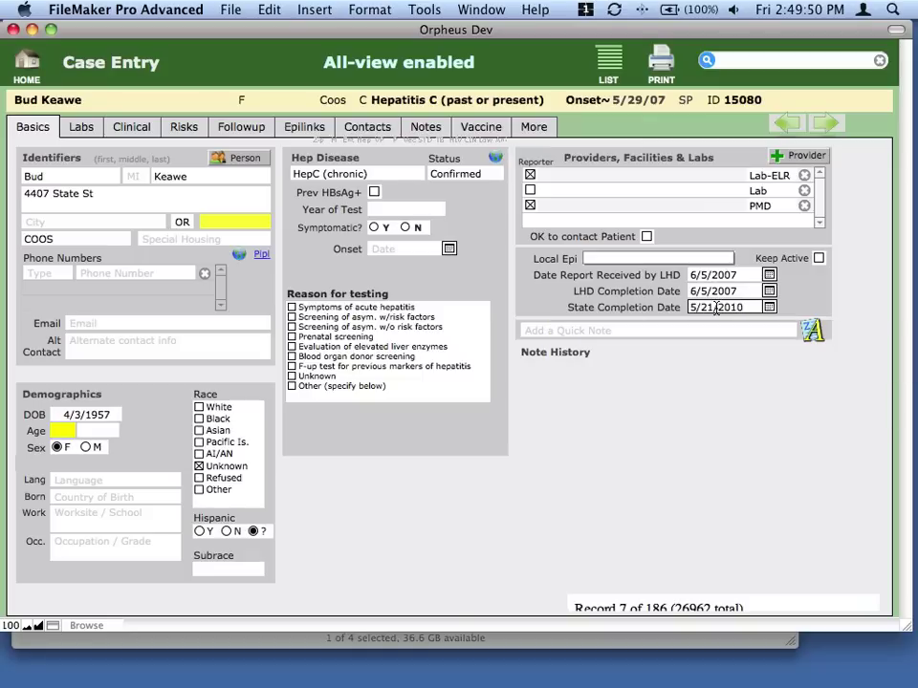
click(771, 308)
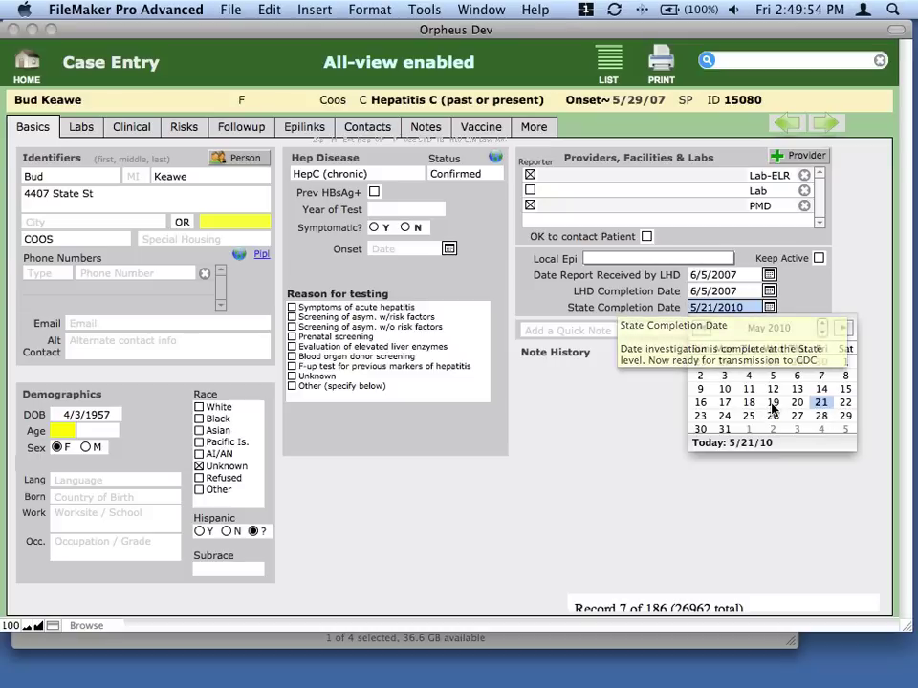
click(771, 404)
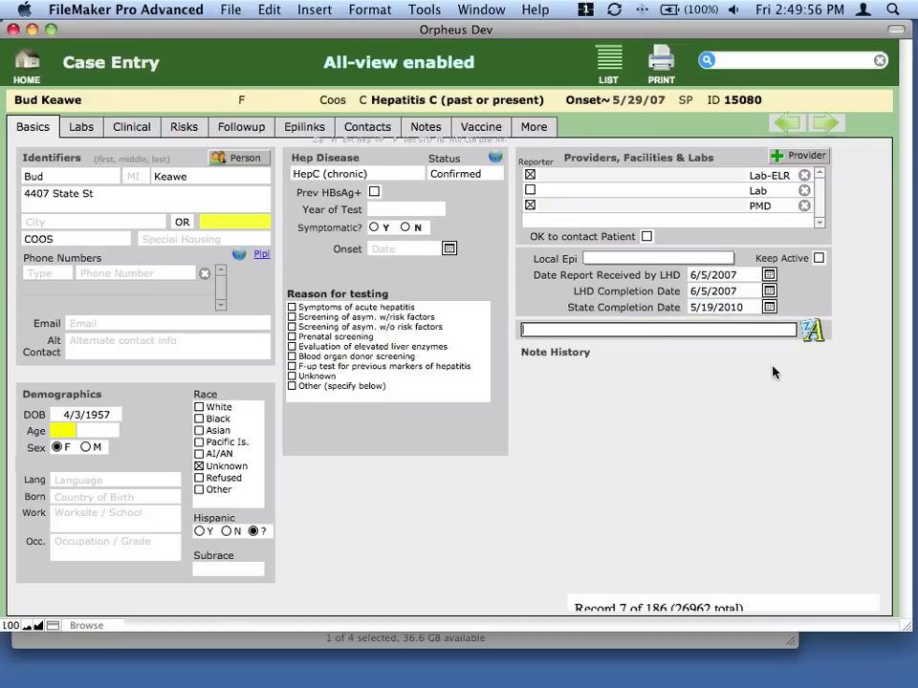
click(846, 304)
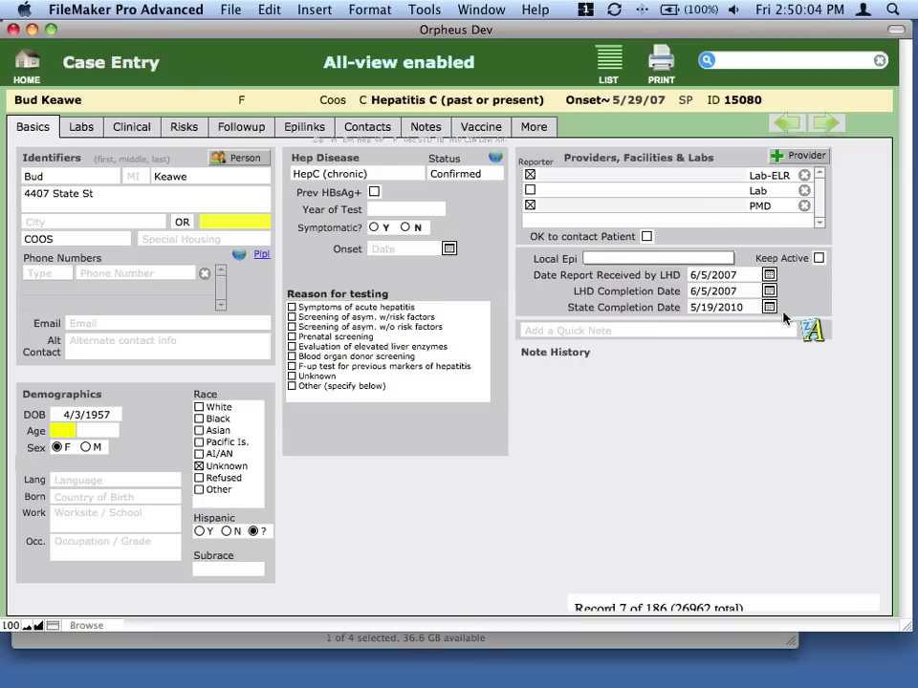
Step forward and back through the case records, landing on record 8 of 186.
click(717, 309)
mouse_move(718, 311)
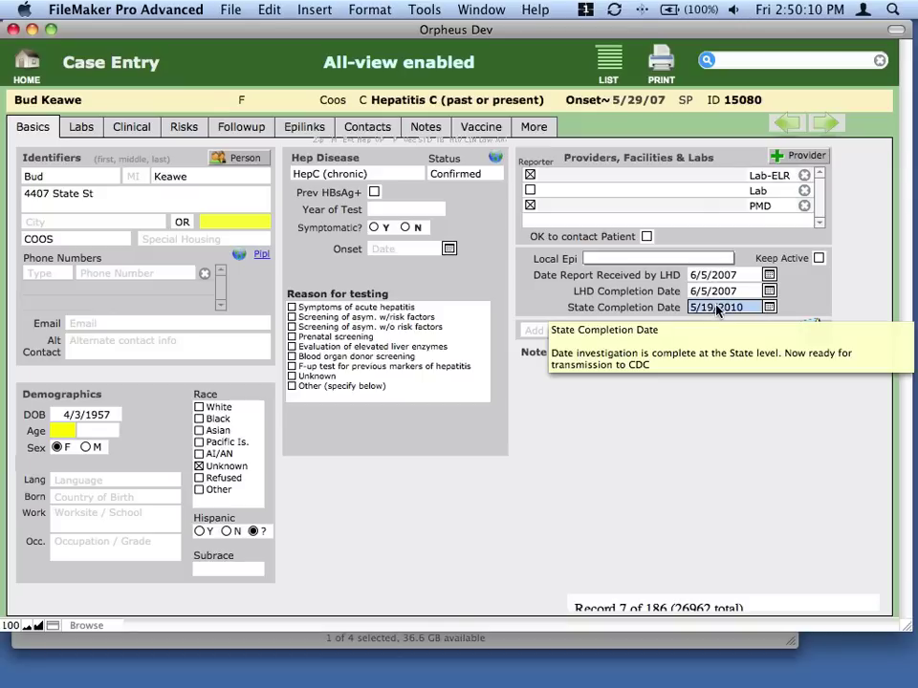
click(827, 125)
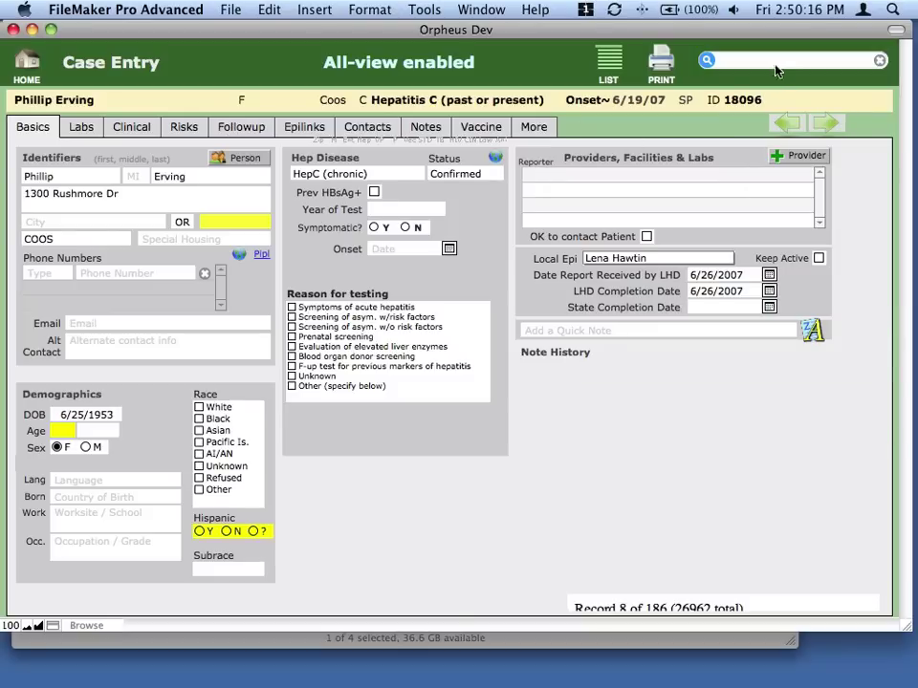
key(ctrl+Up)
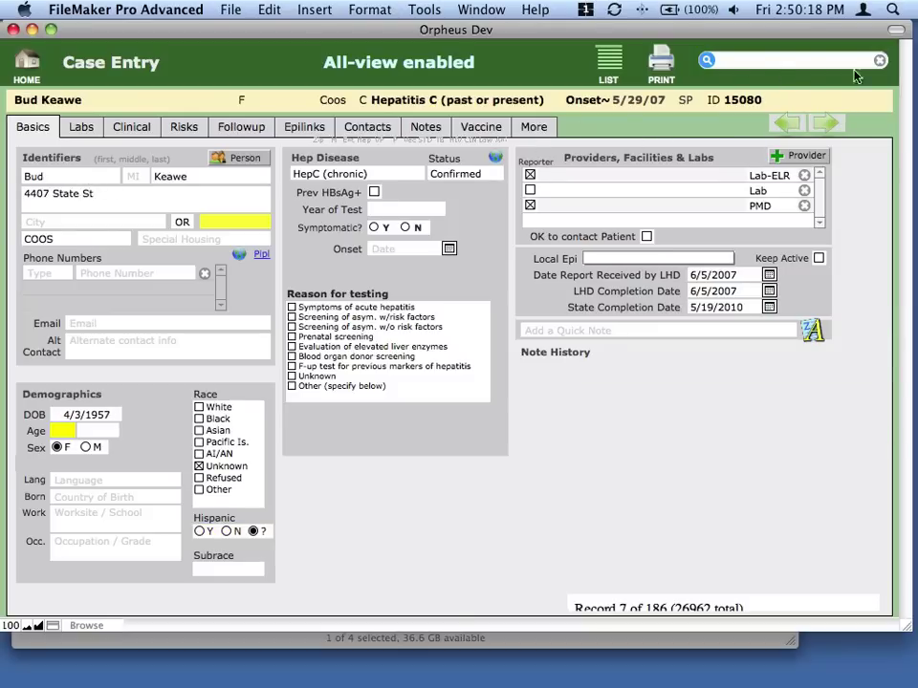
key(ctrl+Down)
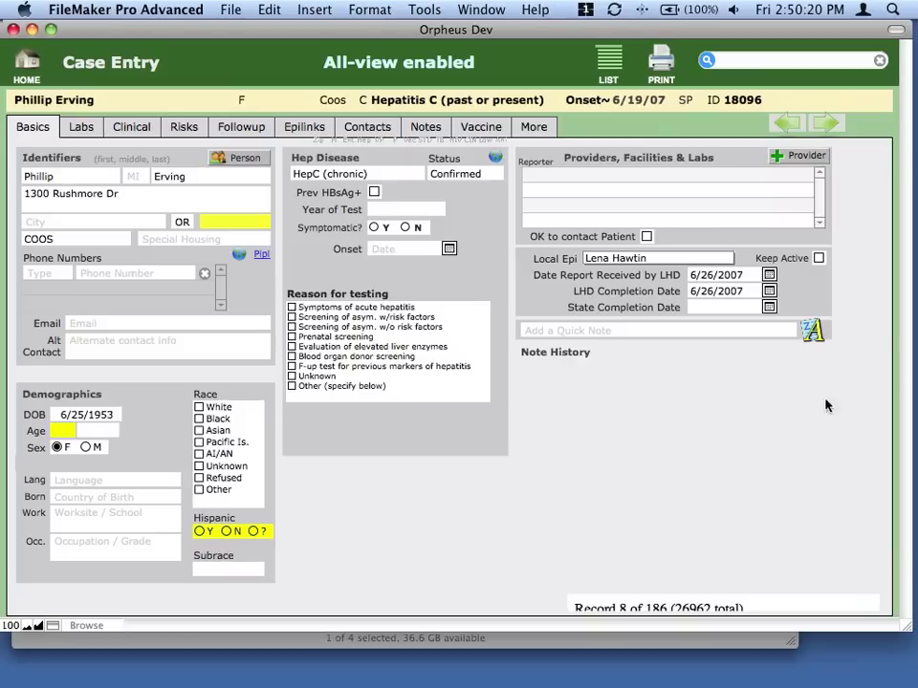
Type 5/19/2010 into record 8's empty State Completion Date field.
click(734, 307)
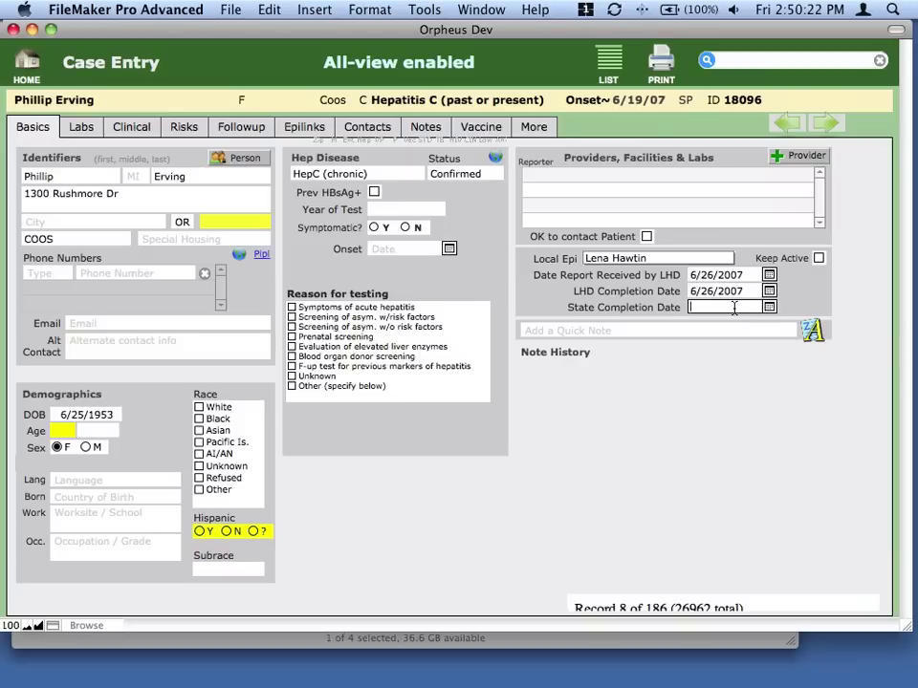
text(5/19/2010)
click(805, 156)
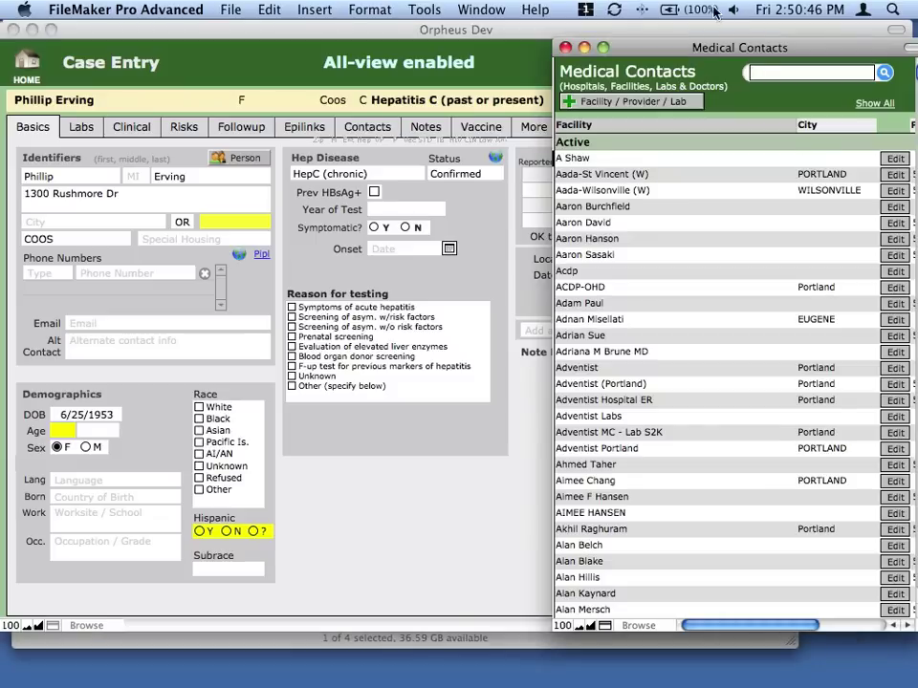
drag(683, 47, 669, 129)
click(550, 127)
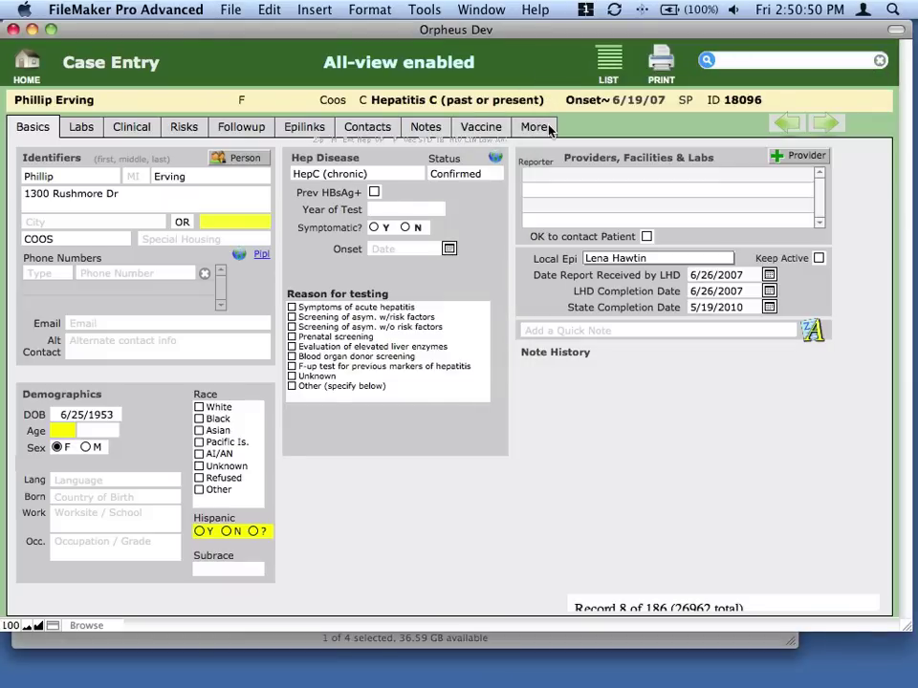
click(803, 156)
drag(669, 9, 669, 136)
click(536, 63)
click(804, 158)
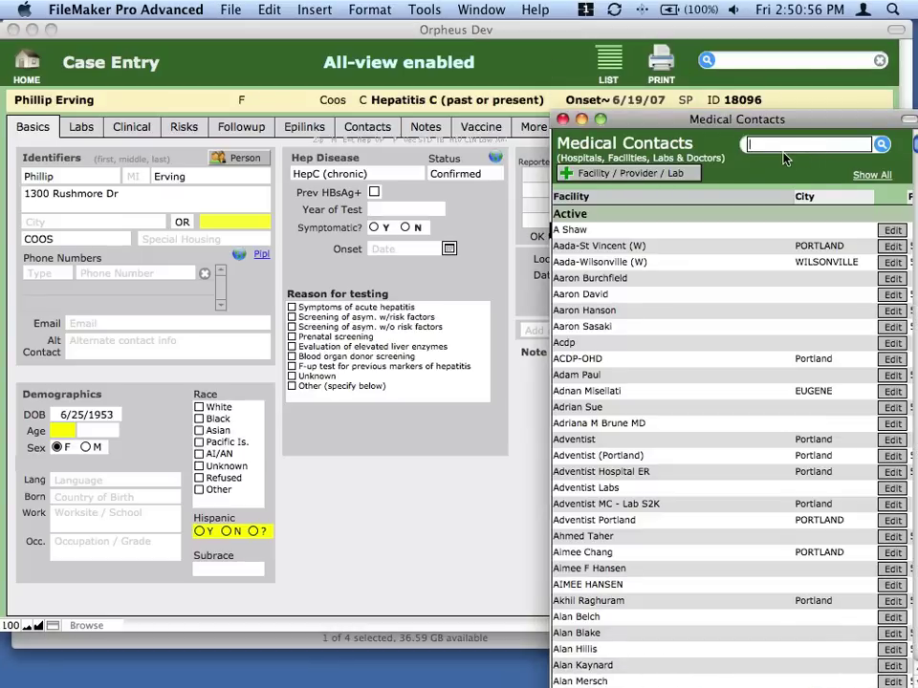
drag(778, 122, 680, 130)
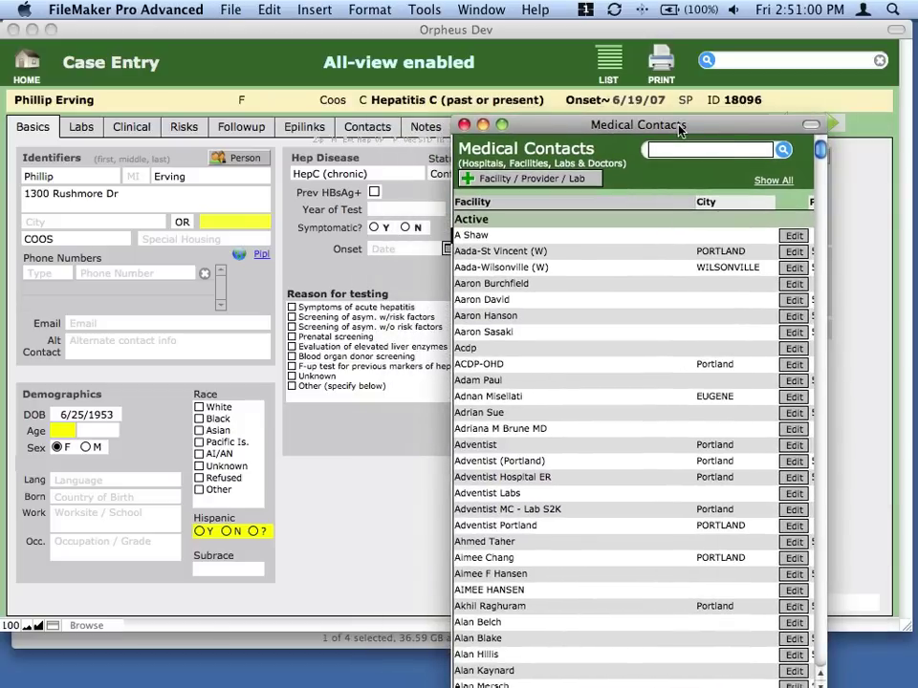
key(super+w)
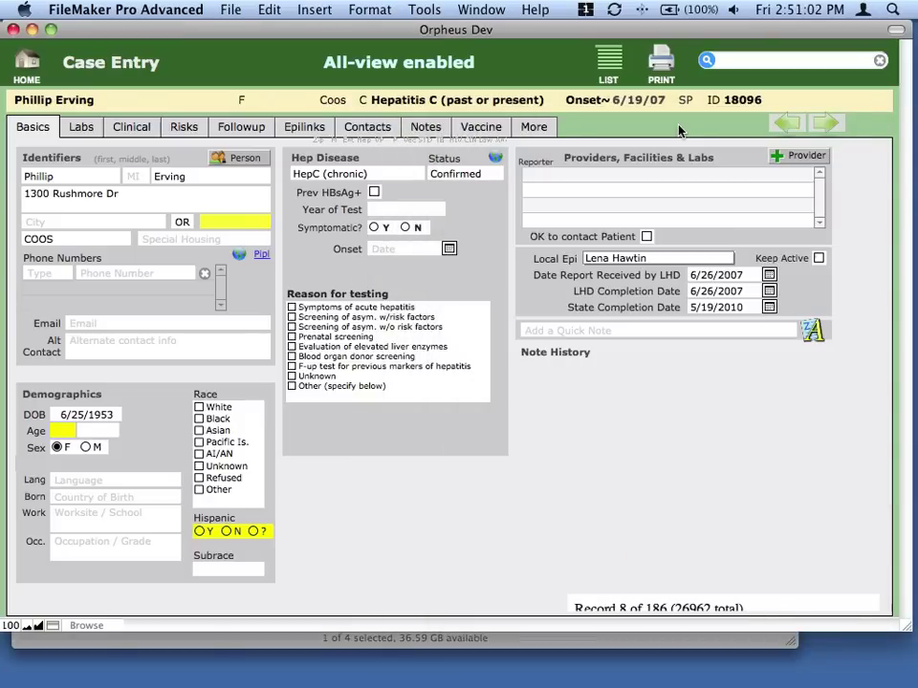
Create the Orpheus Dev – 2 and Orpheus Dev – 3 windows with Window > New Window.
click(482, 9)
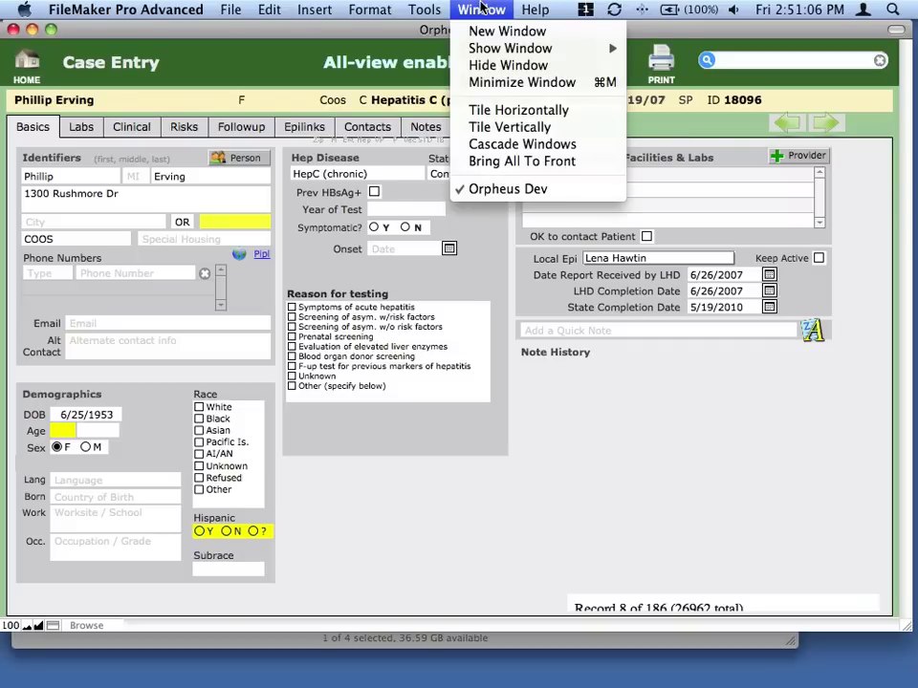
click(492, 31)
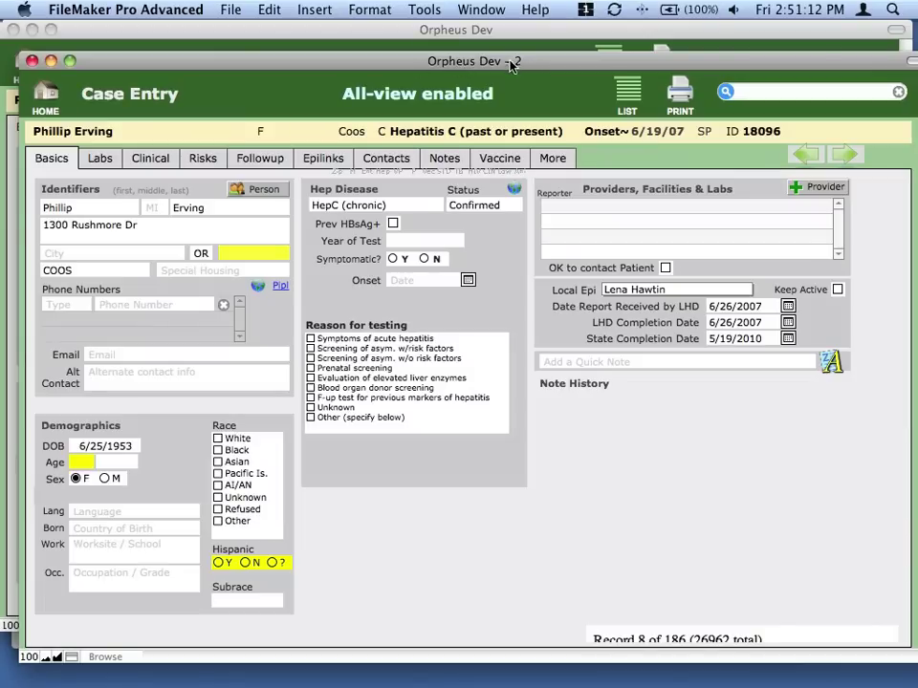
click(481, 10)
click(504, 30)
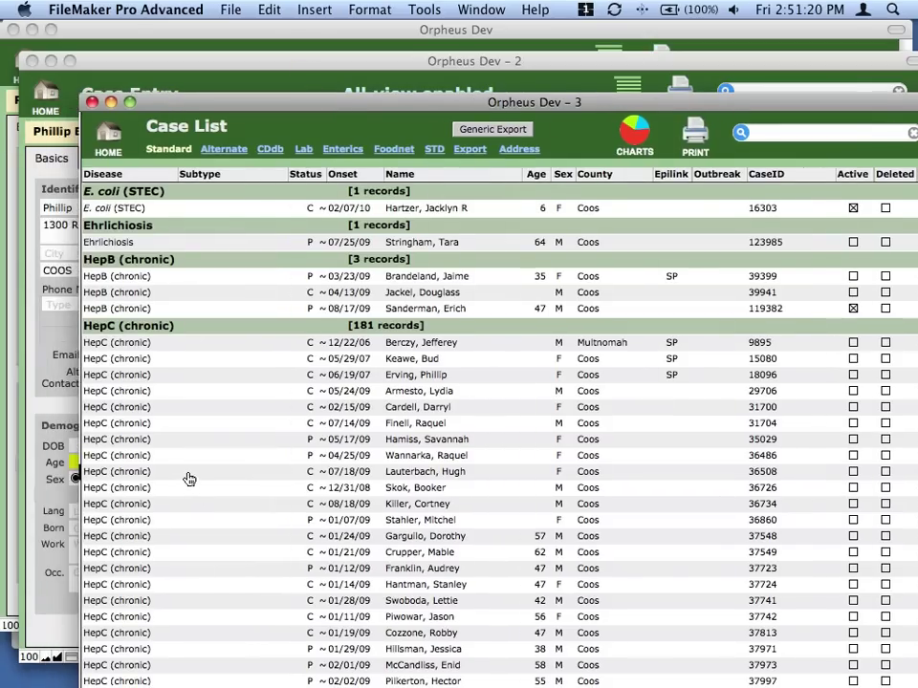
Open record 14's HepC case in Orpheus Dev – 3, reposition the window and zoom it.
click(179, 472)
drag(163, 102, 517, 100)
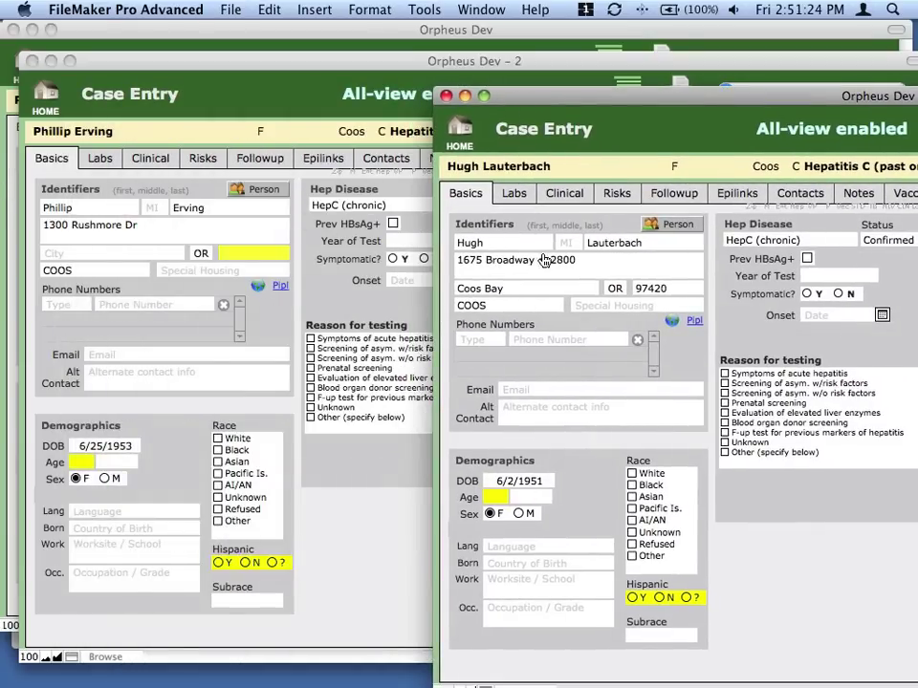
mouse_move(268, 235)
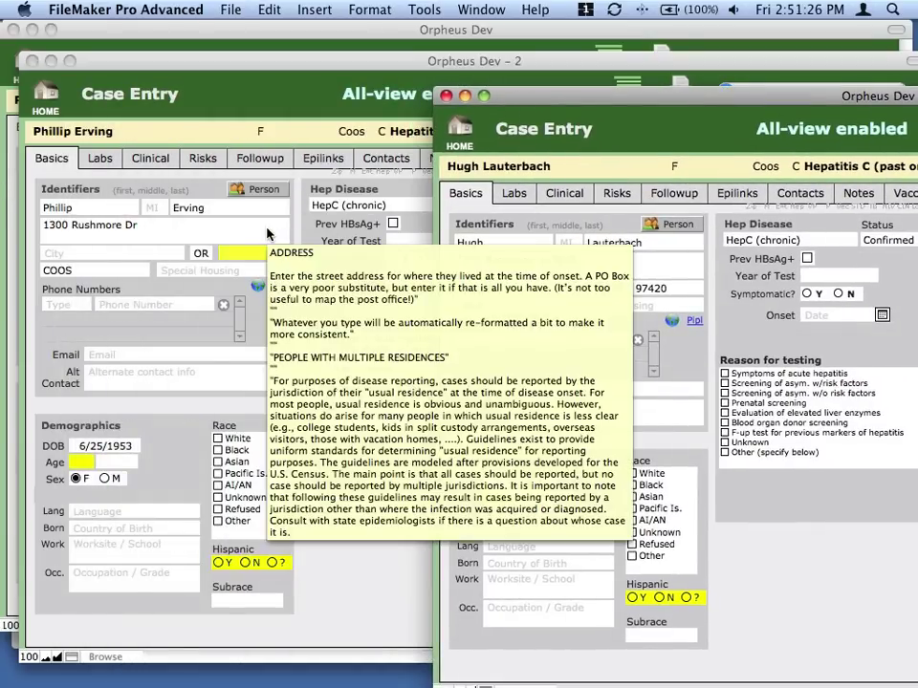
mouse_move(267, 258)
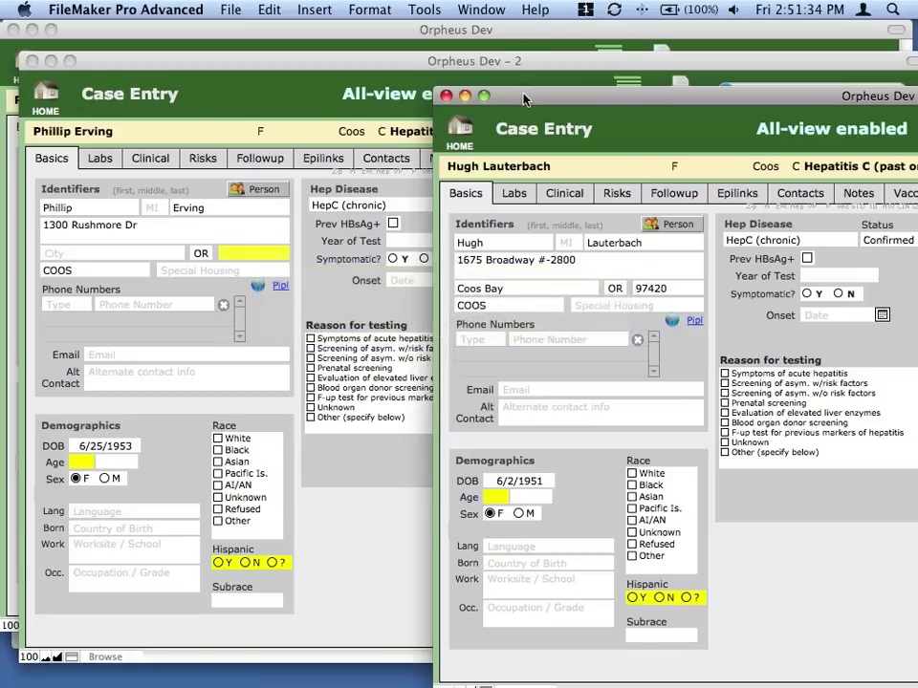
drag(524, 98, 481, 100)
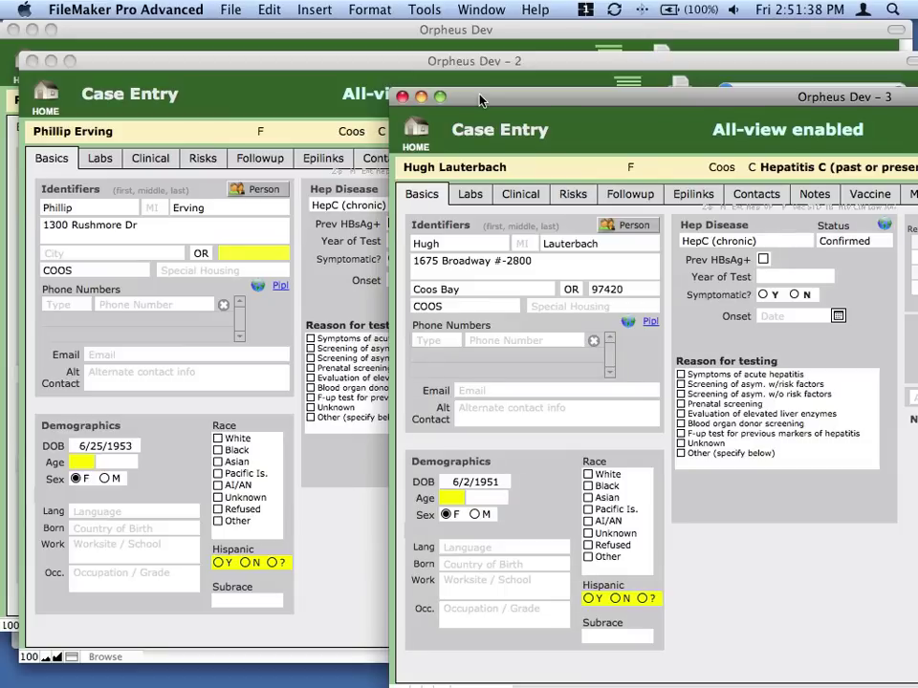
drag(480, 97, 451, 97)
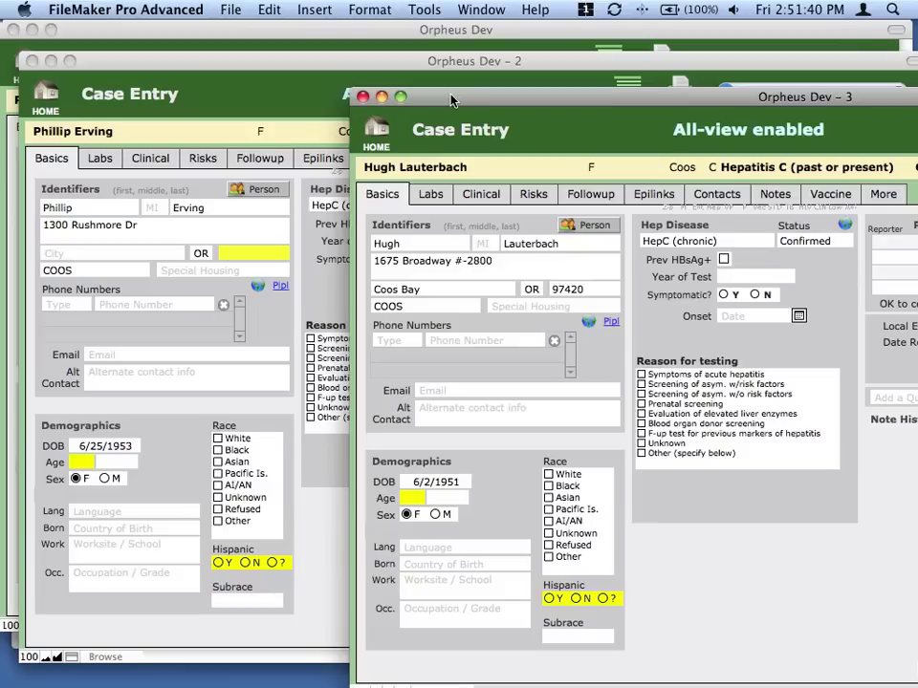
double_click(627, 98)
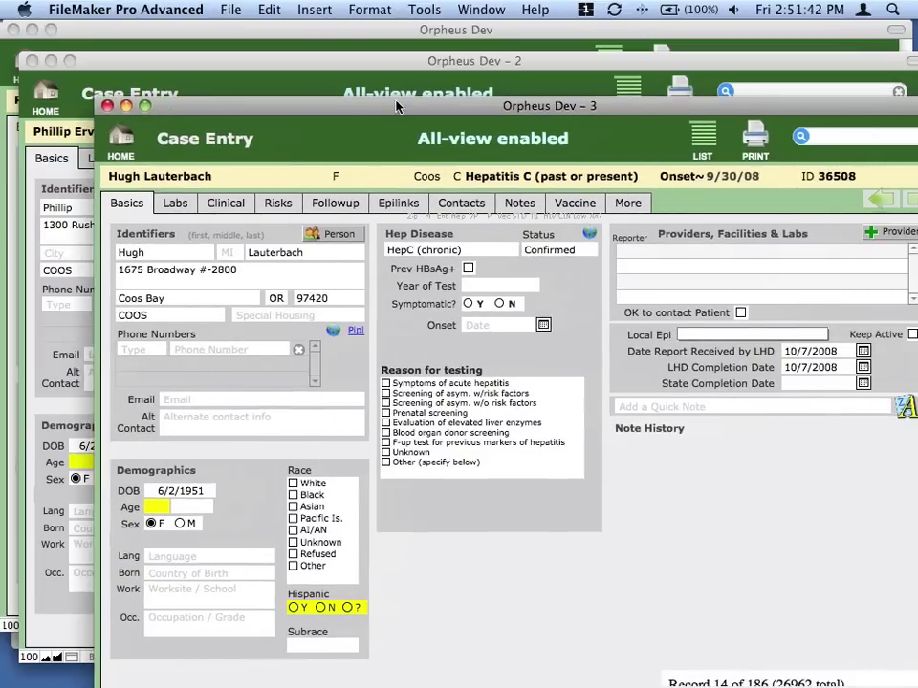
Search the third window's cases for Disease Name Salmonella, finding 79 of 26962.
click(802, 137)
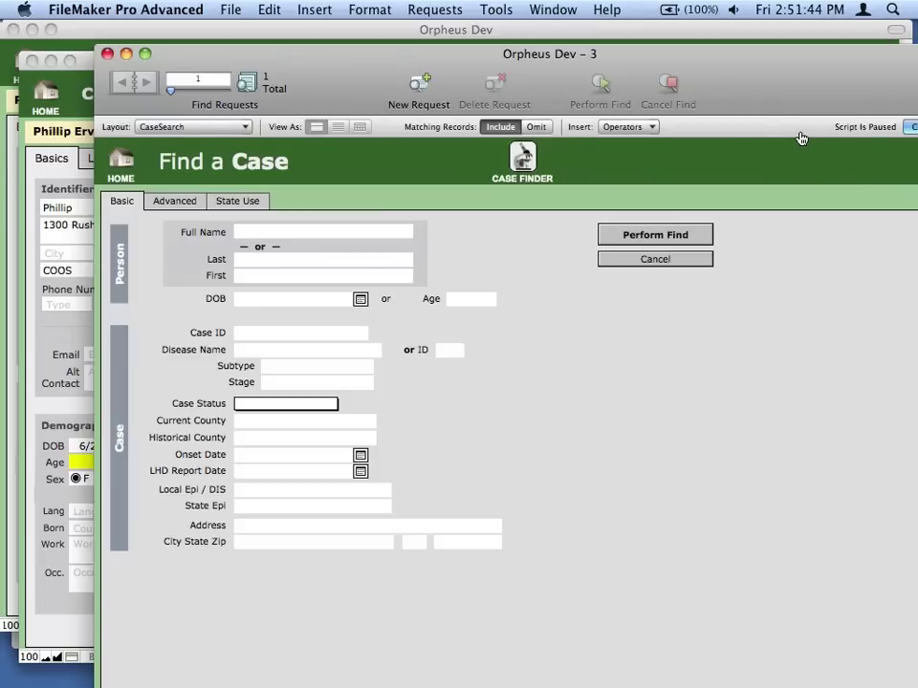
click(292, 352)
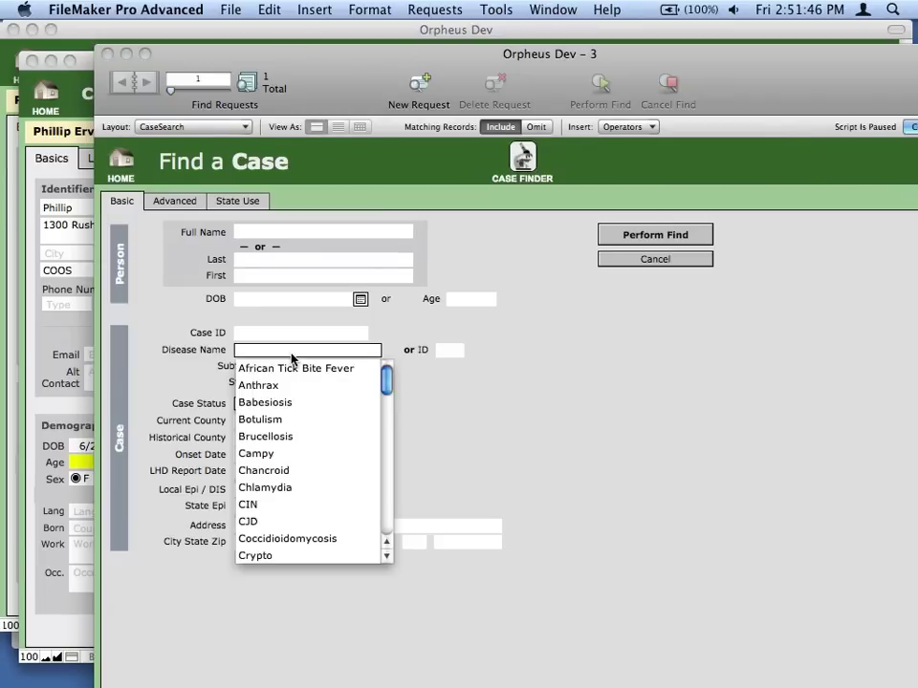
text(s)
key(Tab)
key(Tab)
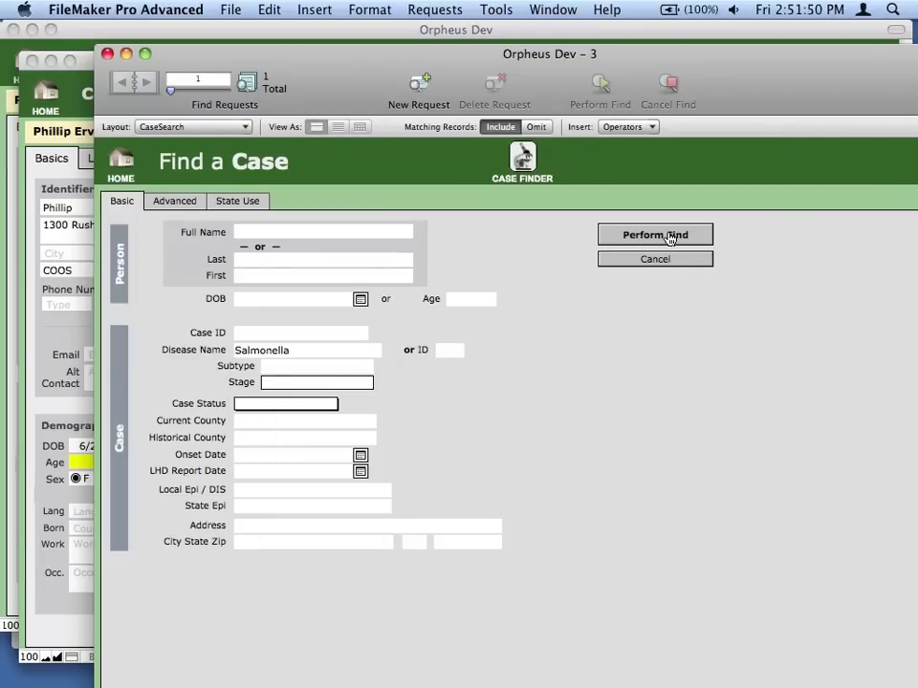
click(671, 238)
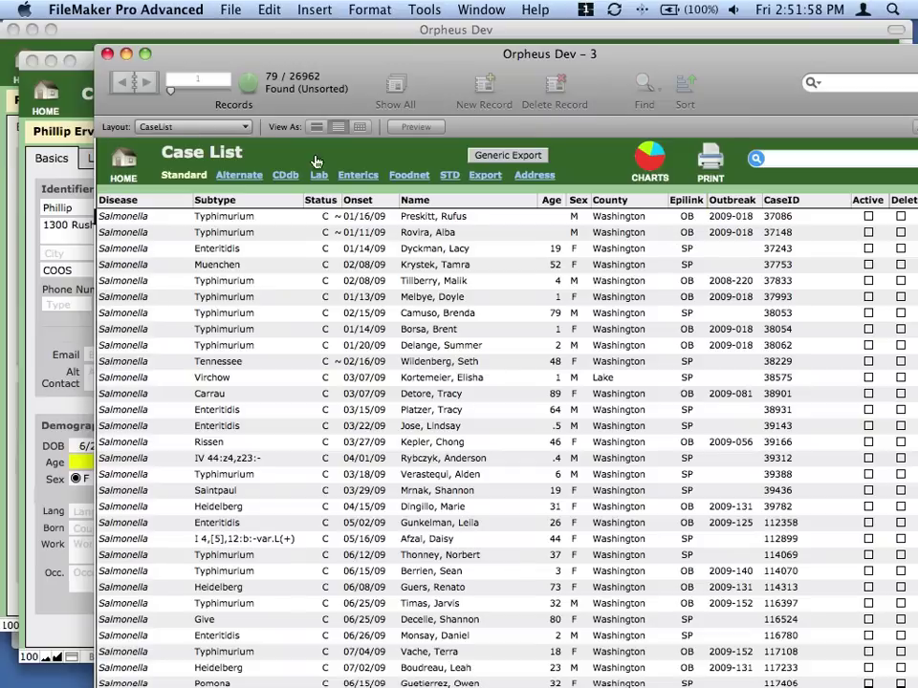
Move the Salmonella list aside and switch the case entry window to the case list.
drag(282, 56, 491, 84)
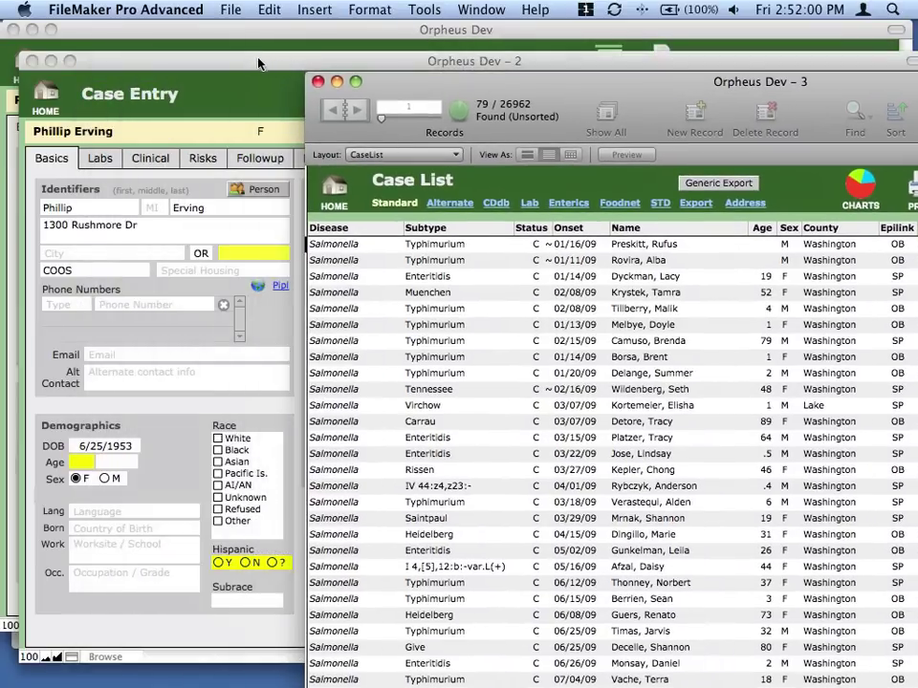
click(210, 57)
click(638, 96)
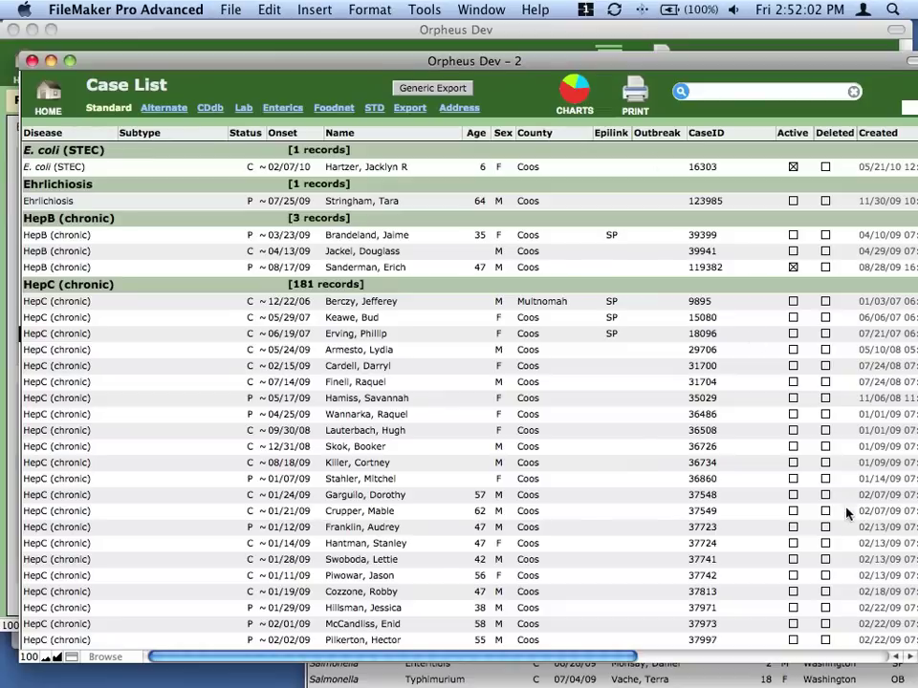
Reposition the Salmonella list, sort its 79 cases by Disease, then bring the full list forward.
click(744, 680)
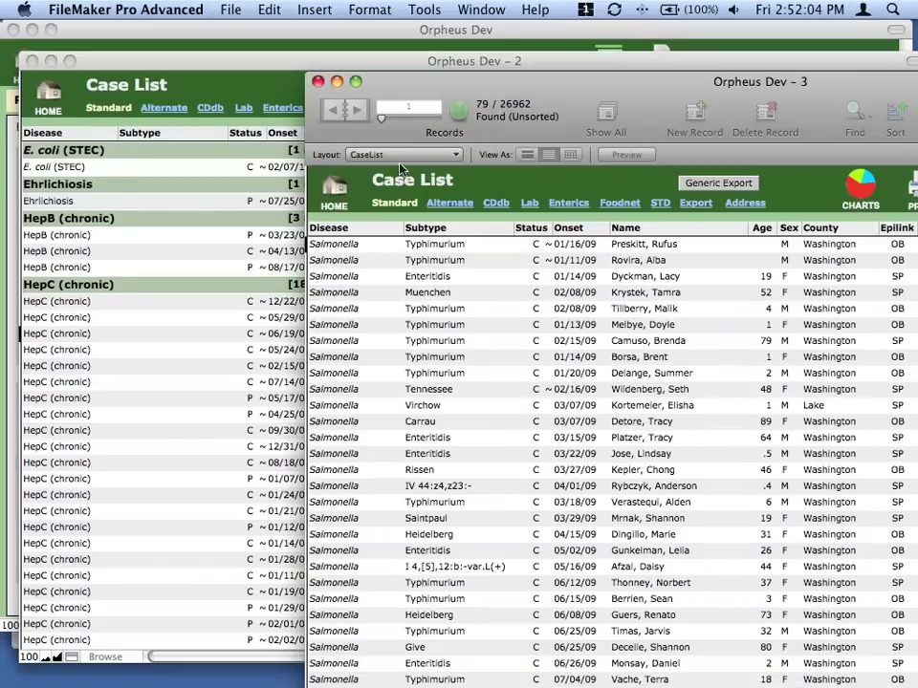
drag(522, 91, 468, 142)
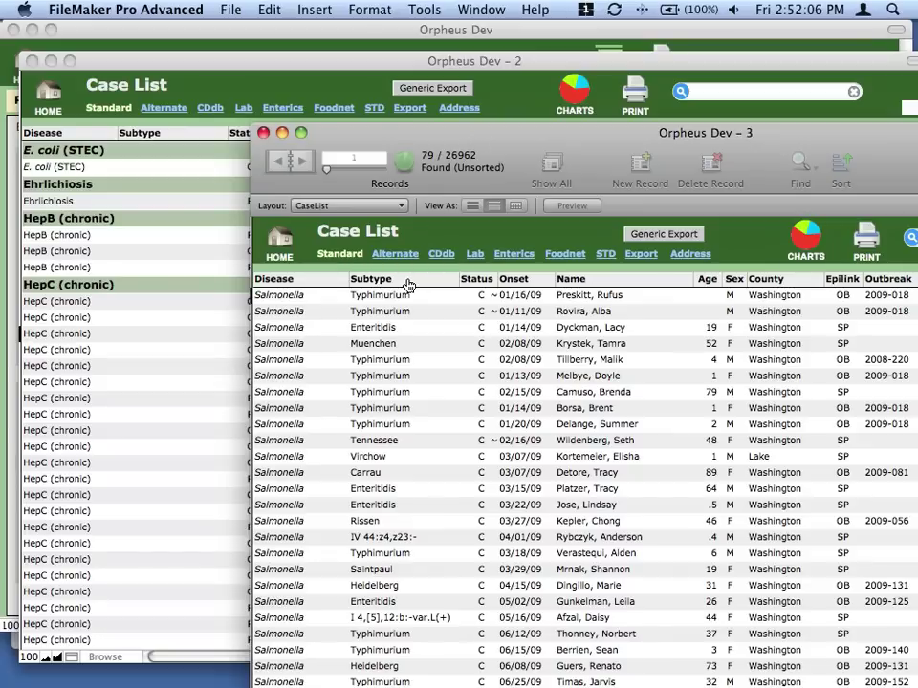
click(319, 280)
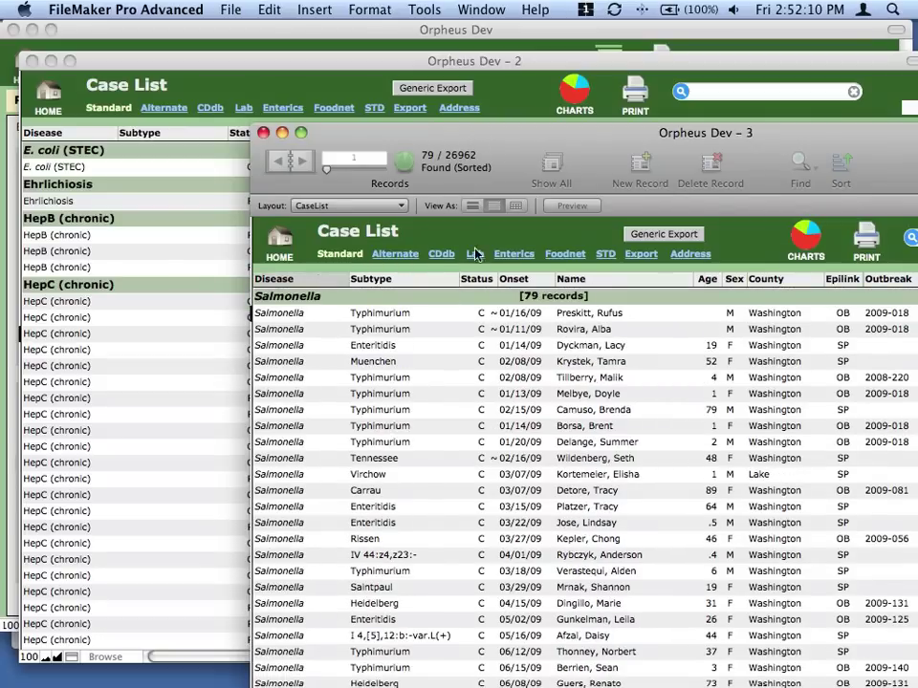
click(314, 90)
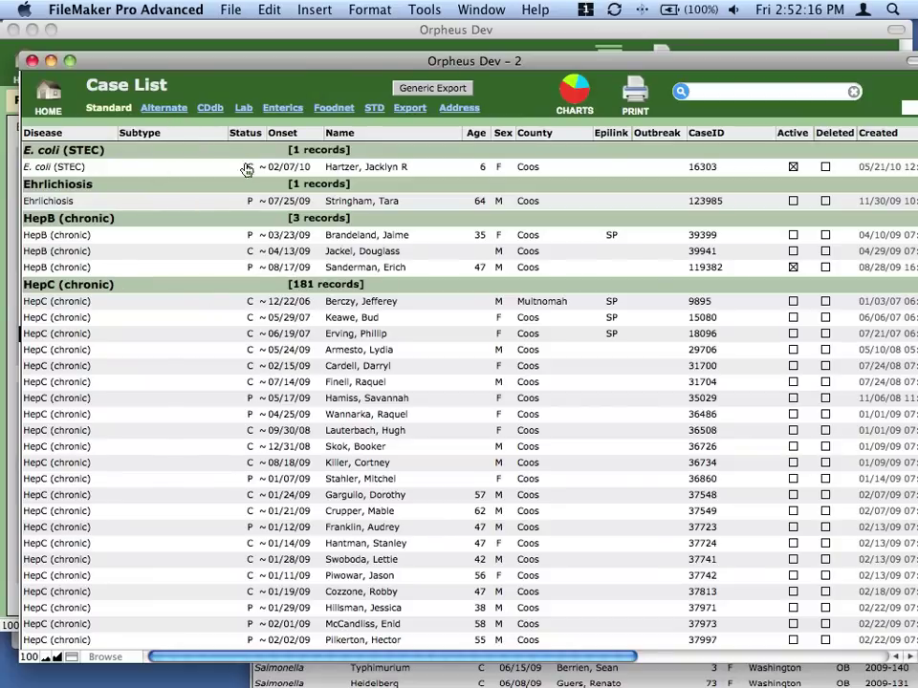
Close the second case list and Case Entry windows, and enlarge Orpheus Dev - 3 to fill the screen.
click(31, 60)
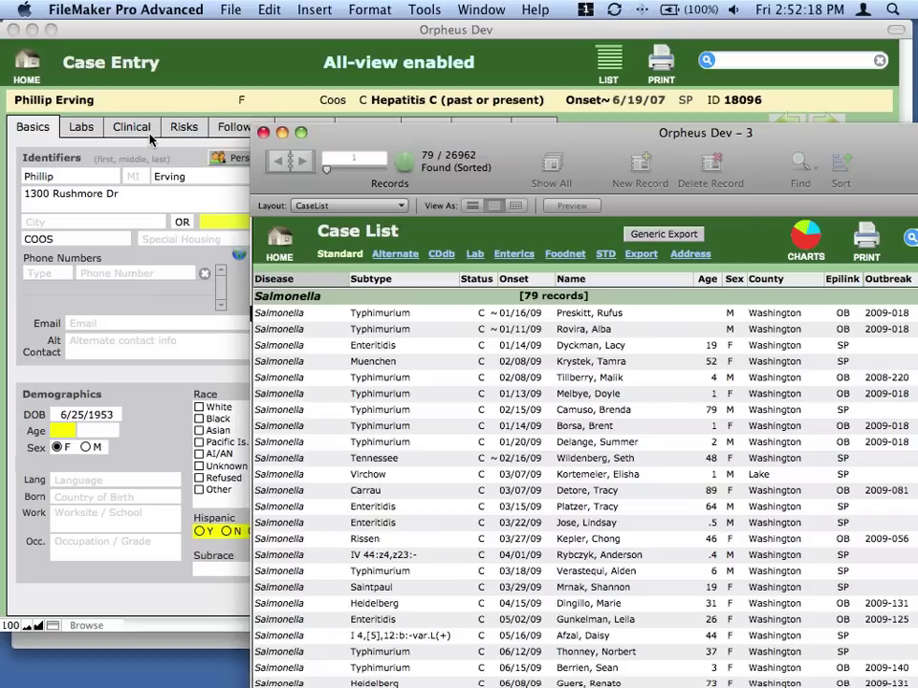
drag(512, 142, 466, 139)
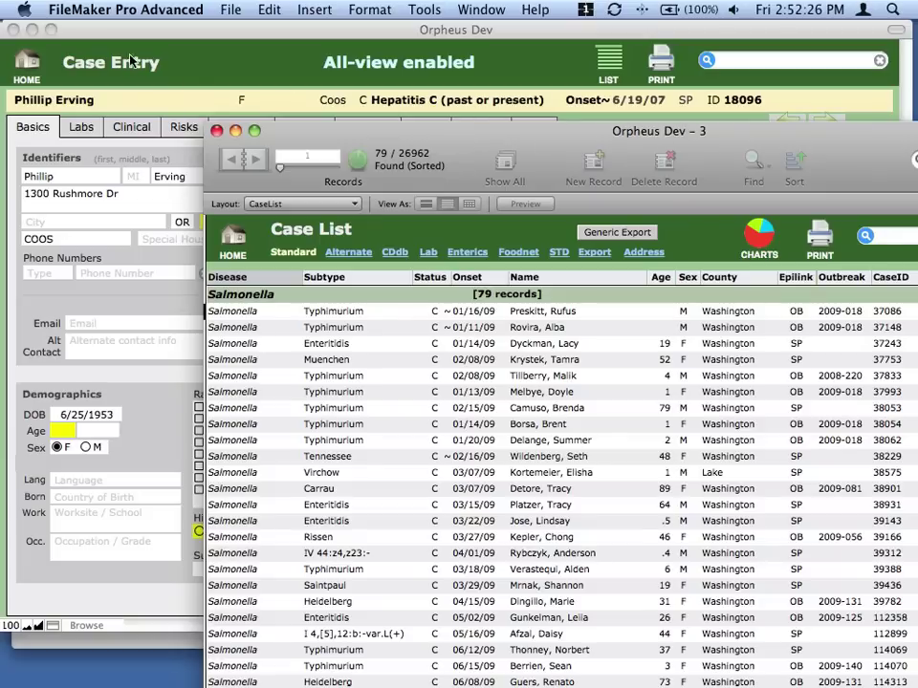
click(13, 29)
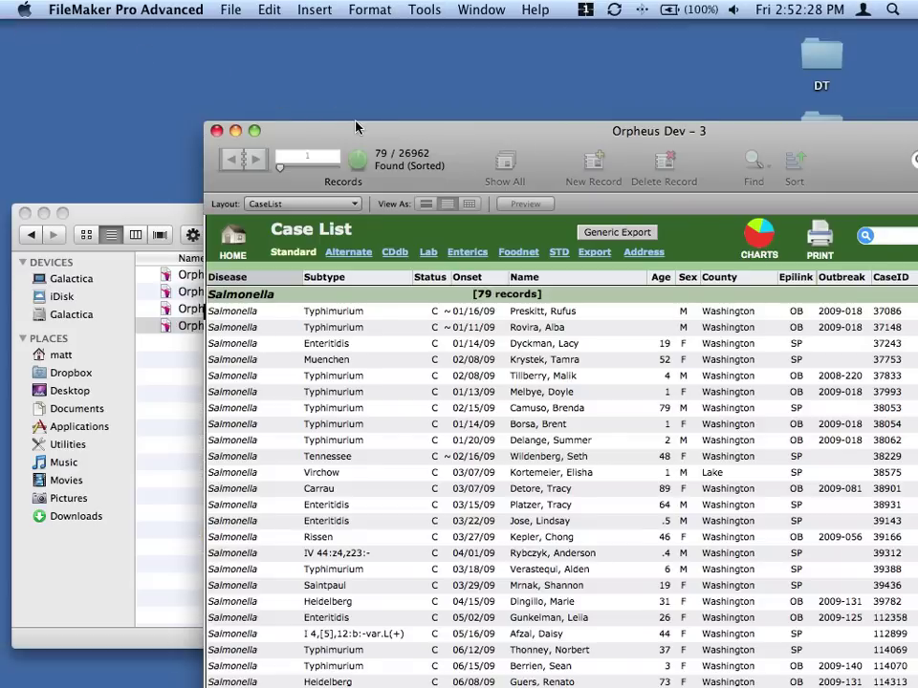
drag(361, 129, 156, 28)
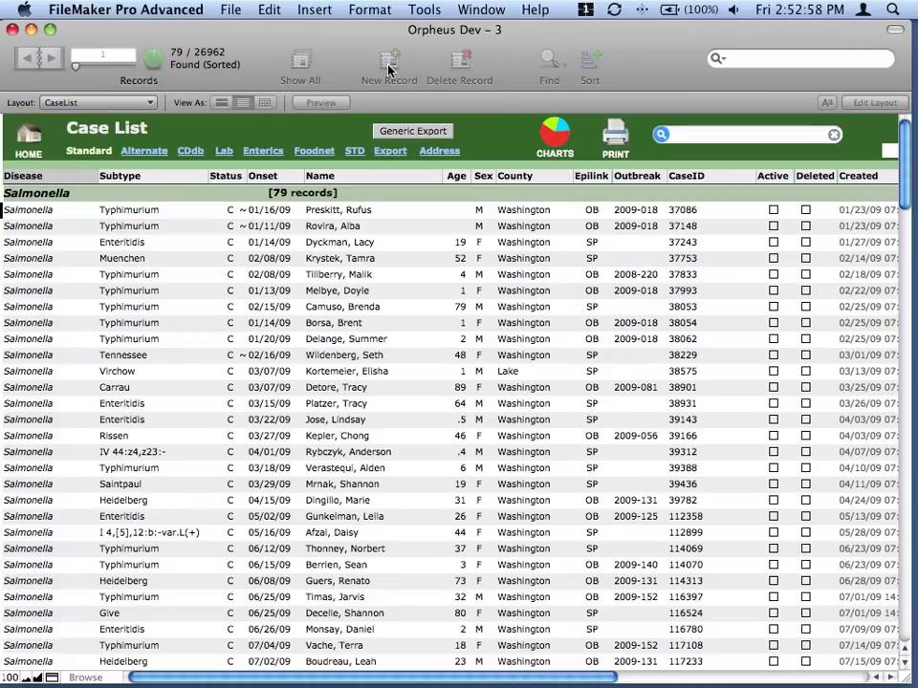
Begin a new Find a Case request with Salmonella as Disease Name and reveal the Advanced fields.
click(661, 136)
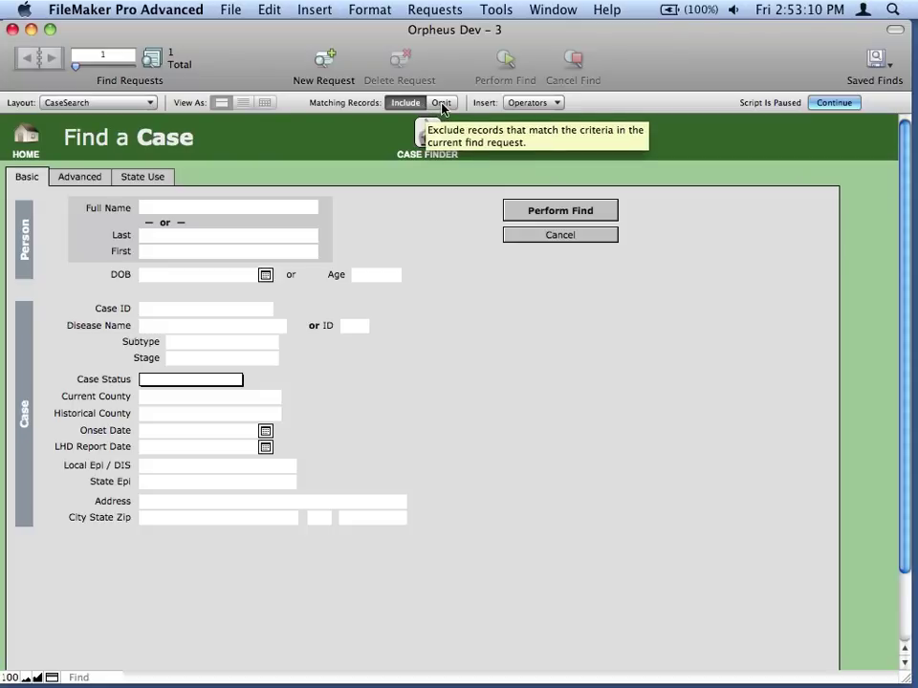
click(199, 326)
text(sal)
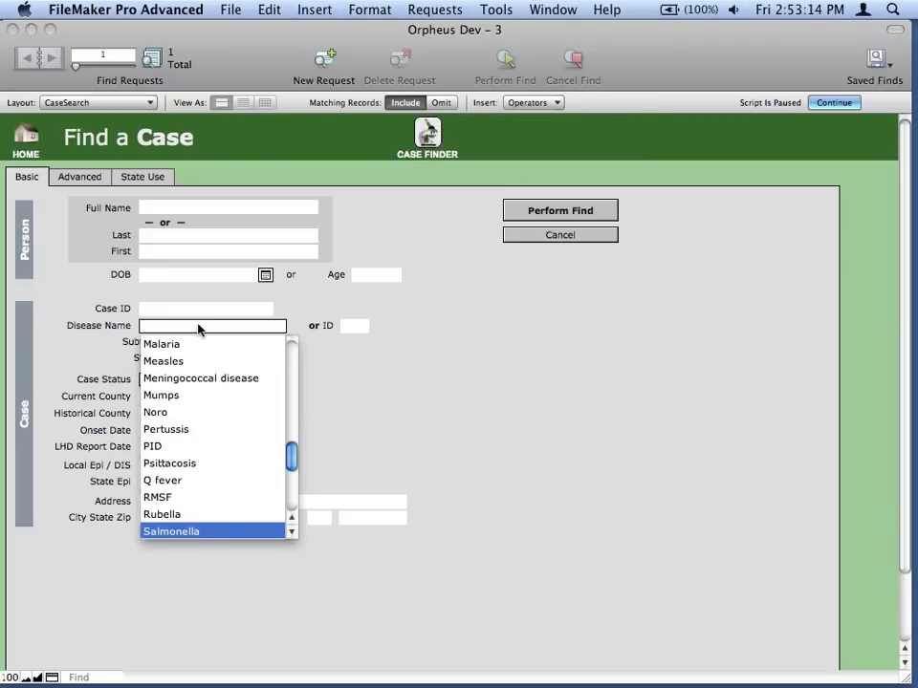
key(Tab)
key(Escape)
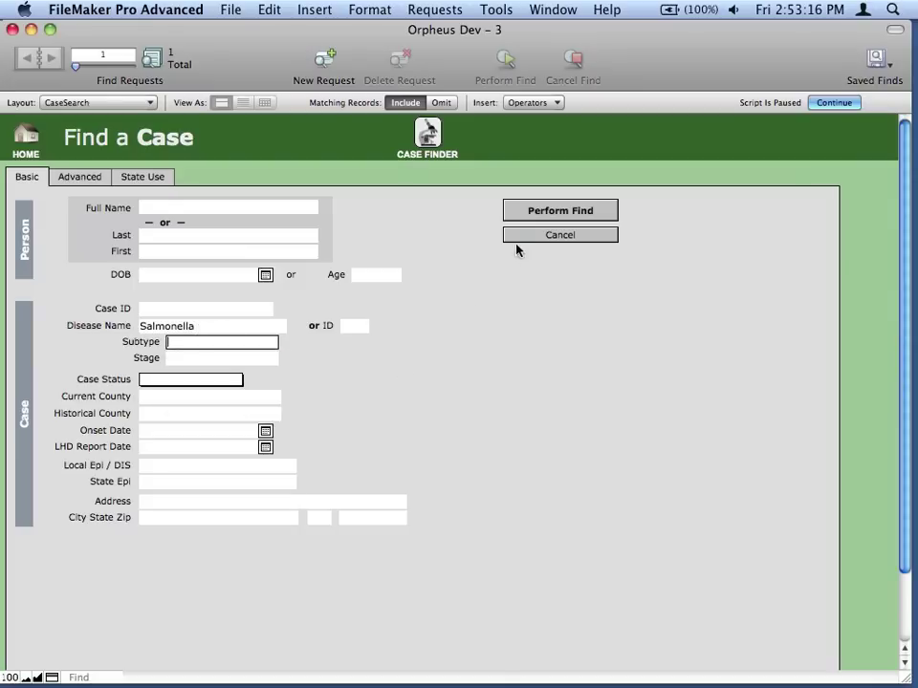
click(61, 180)
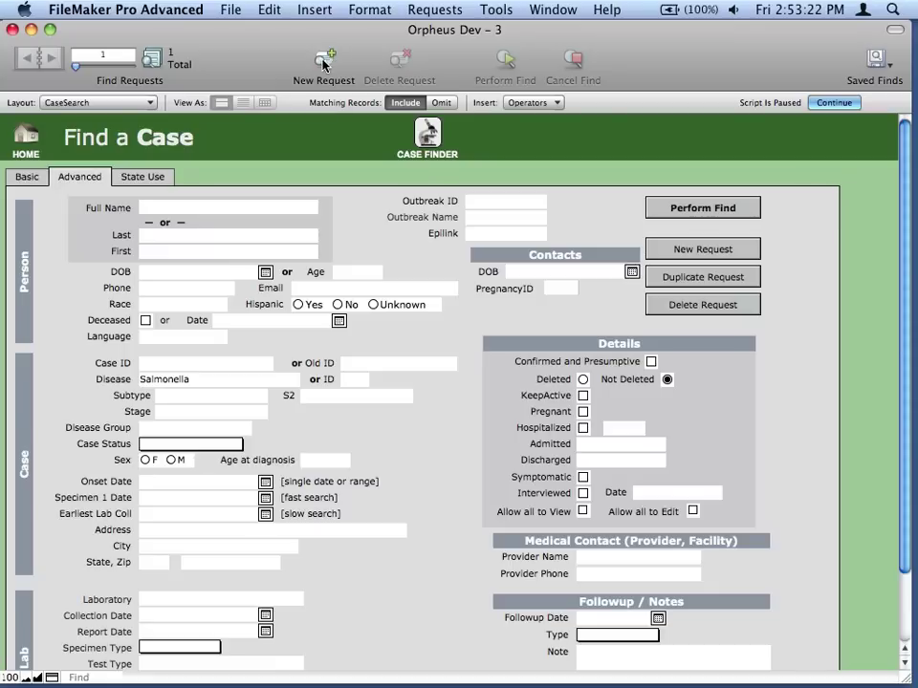
Add a second find request with Current County Multnomah, set to Omit matching records.
click(687, 250)
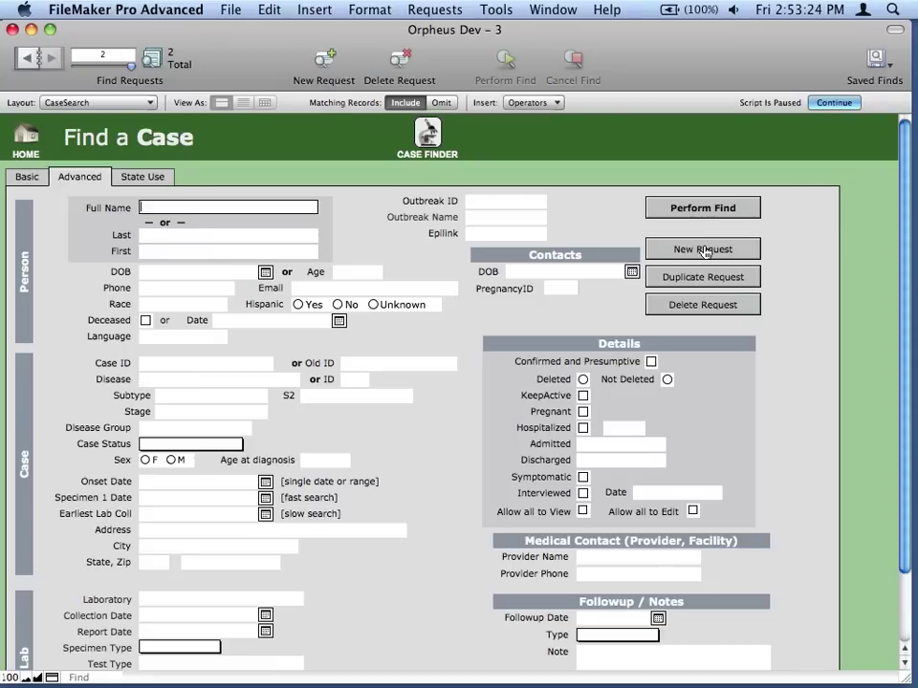
click(382, 215)
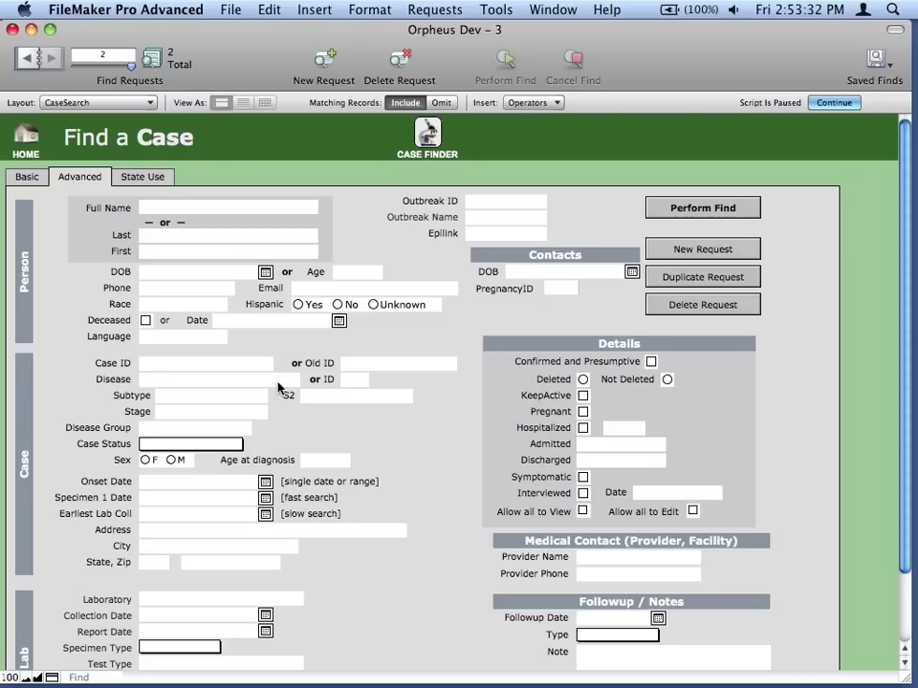
click(29, 179)
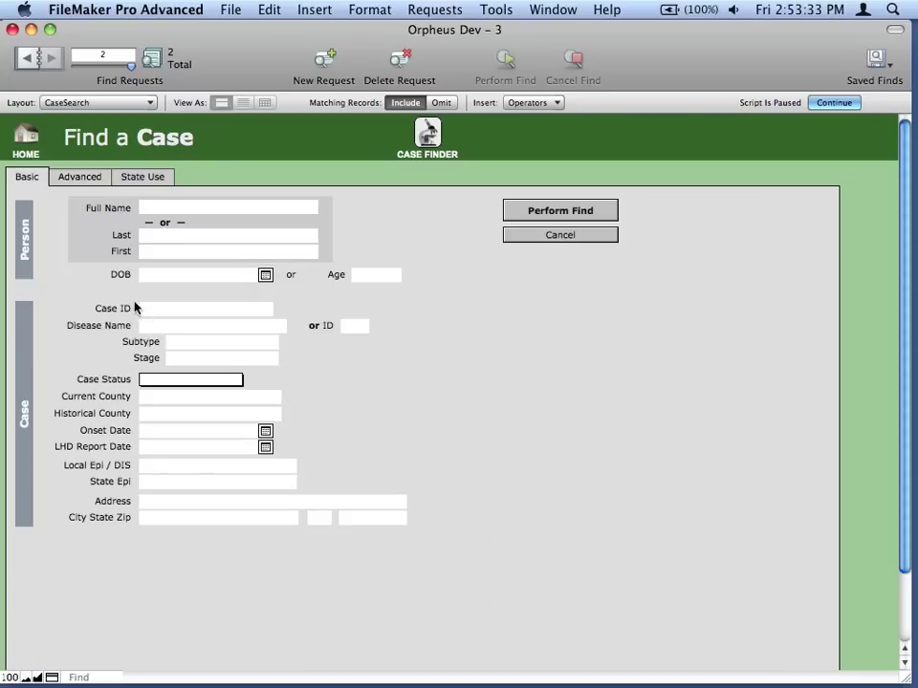
click(168, 396)
text(mu)
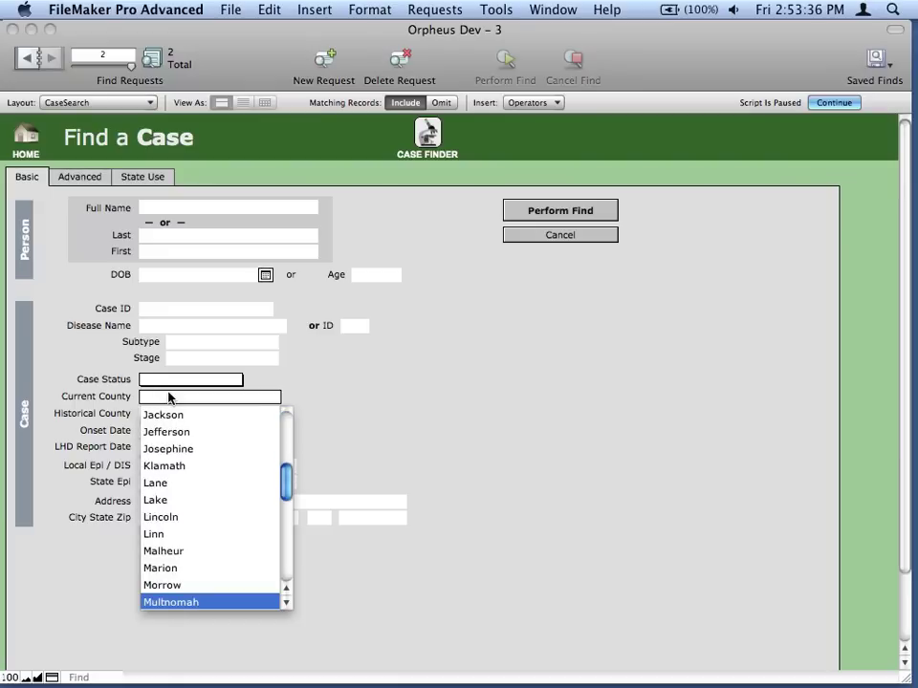
click(180, 603)
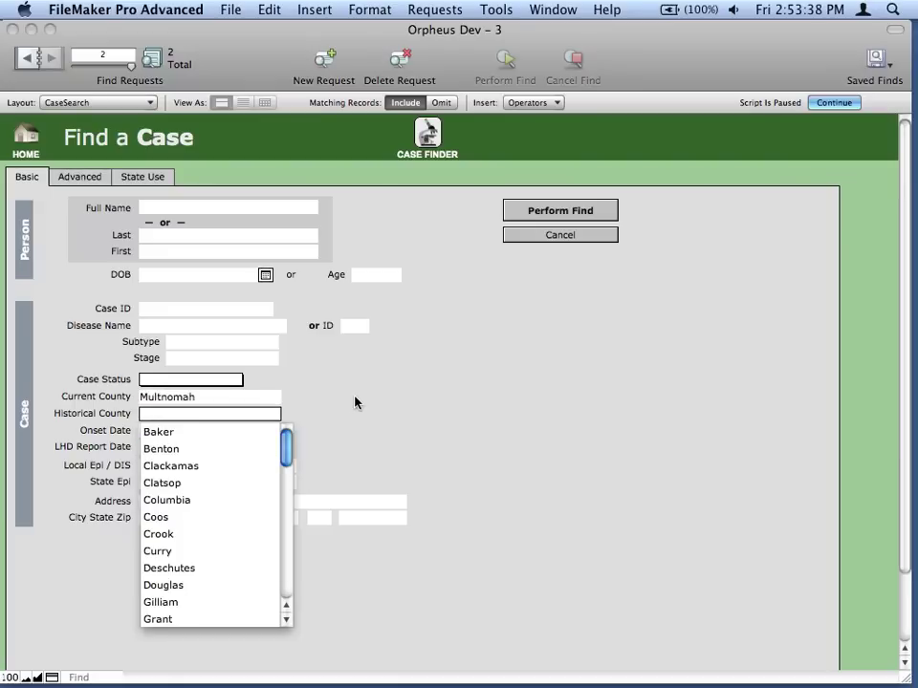
key(Escape)
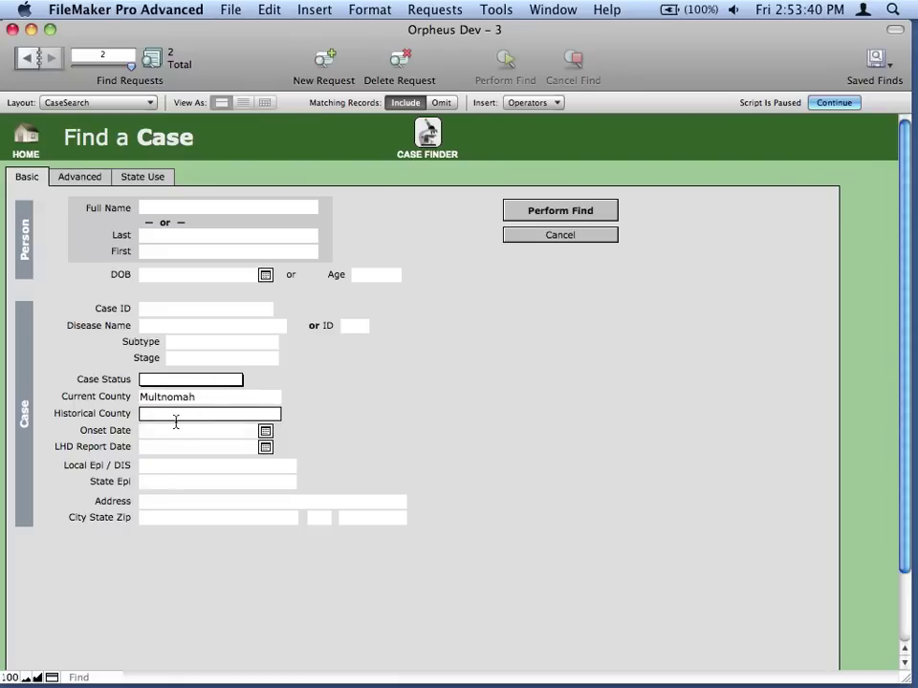
click(439, 103)
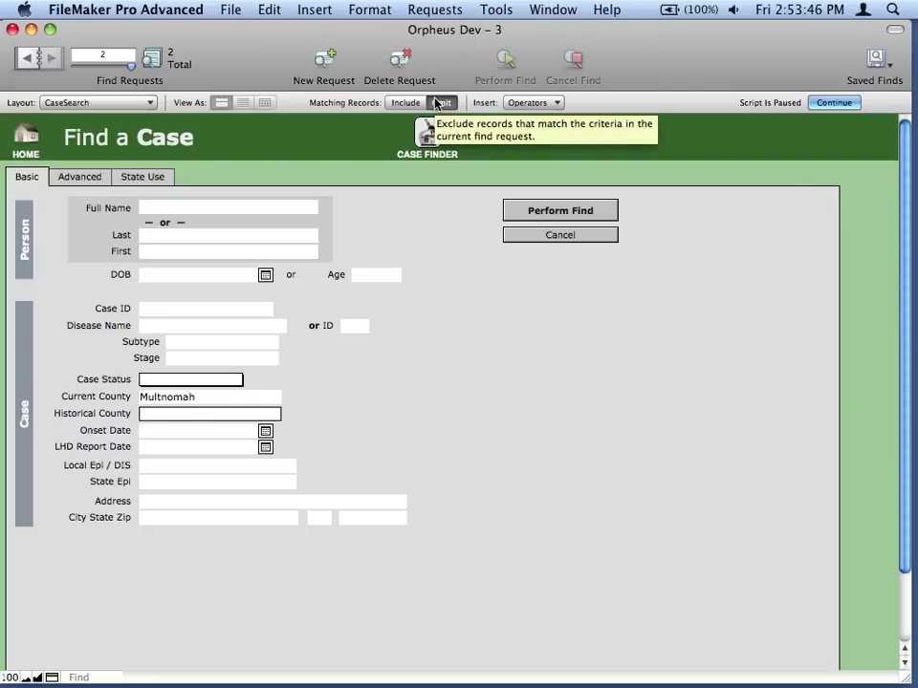
Review the Salmonella and Multnomah-omit requests, then perform the find, returning 79 of 26962 cases.
click(27, 57)
key(Escape)
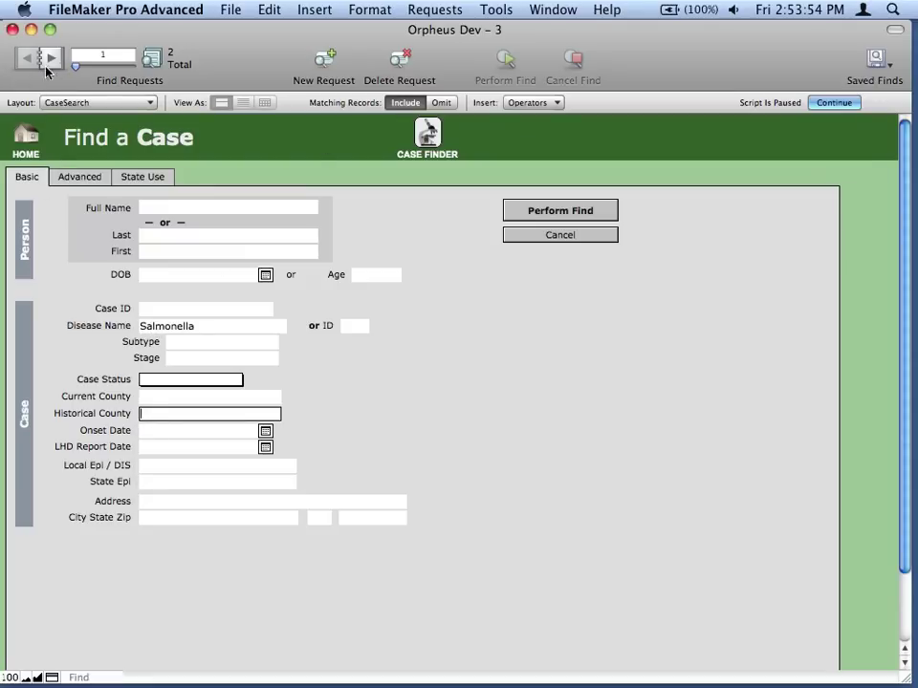
click(51, 58)
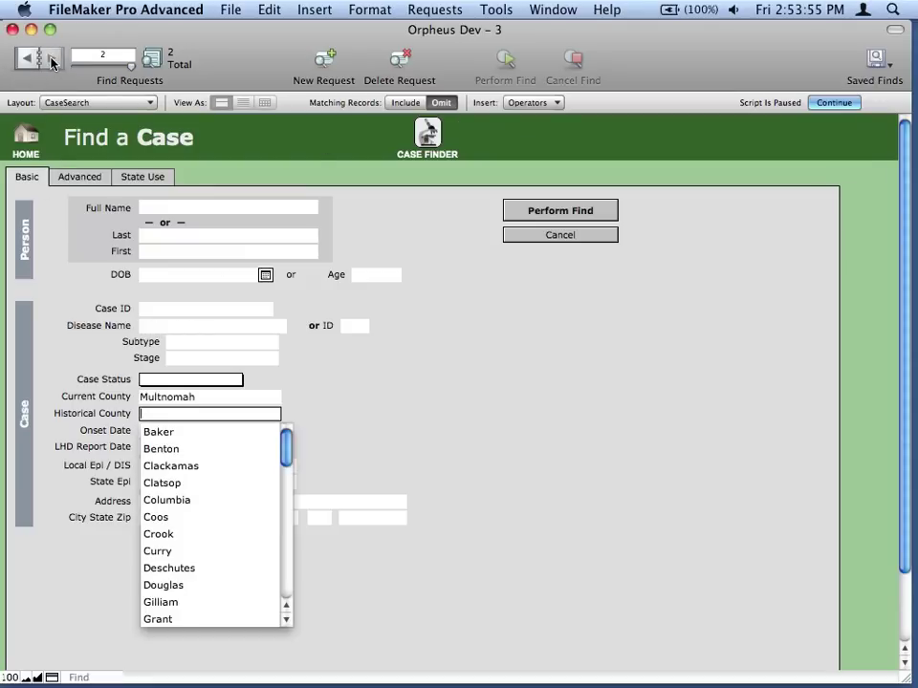
click(371, 378)
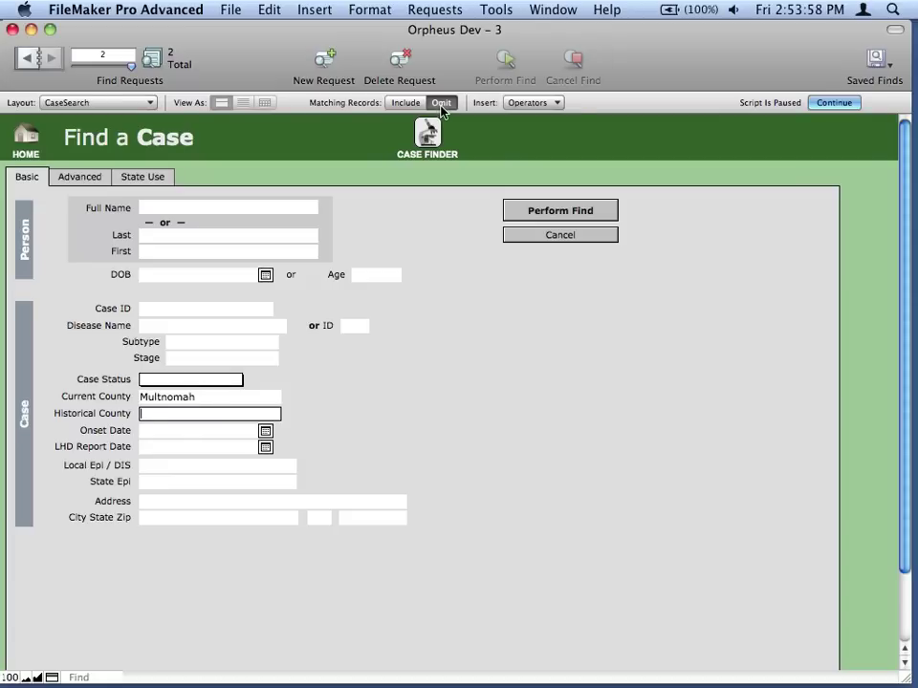
click(568, 214)
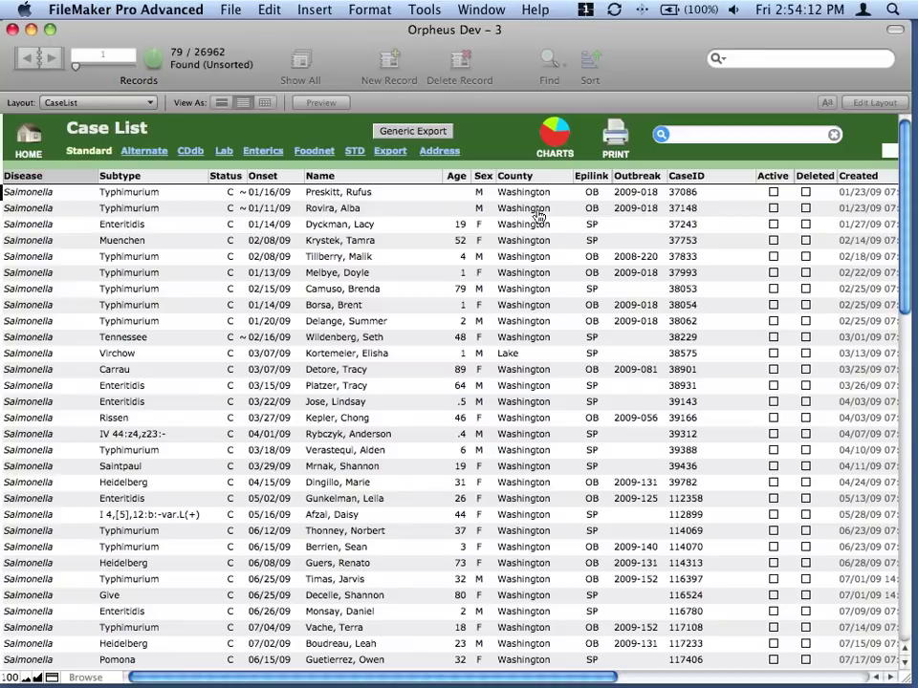
Open the first case's entry, then cancel a new case search to return to the Orpheus home menu.
click(220, 195)
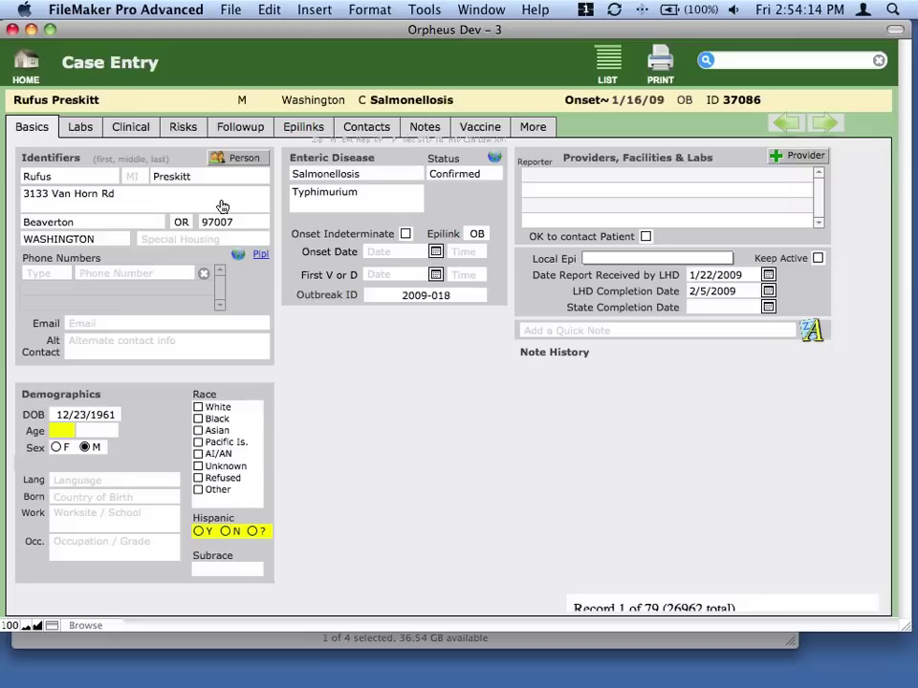
mouse_move(220, 207)
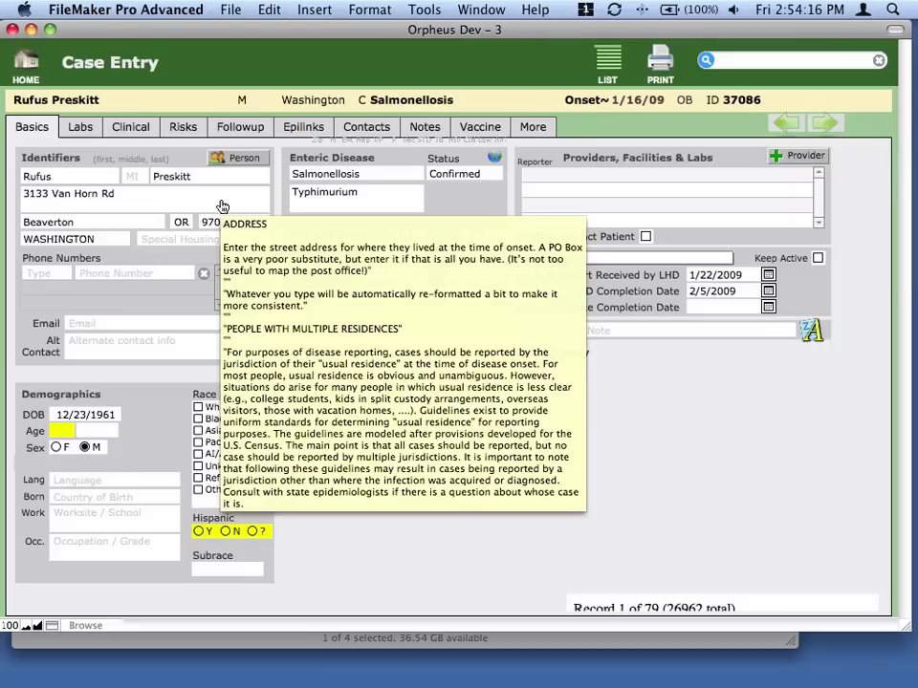
click(706, 62)
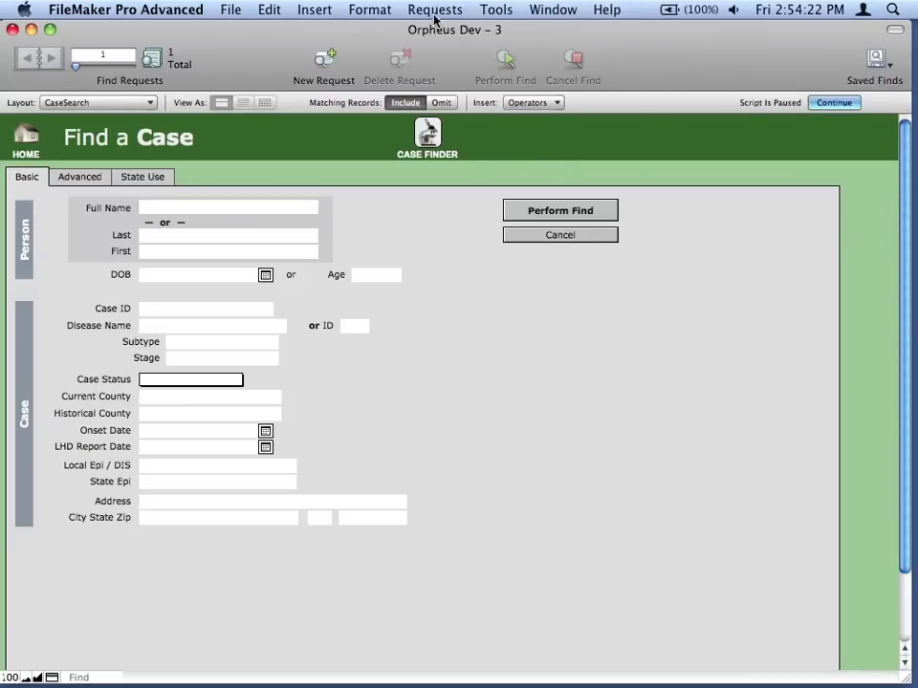
click(26, 137)
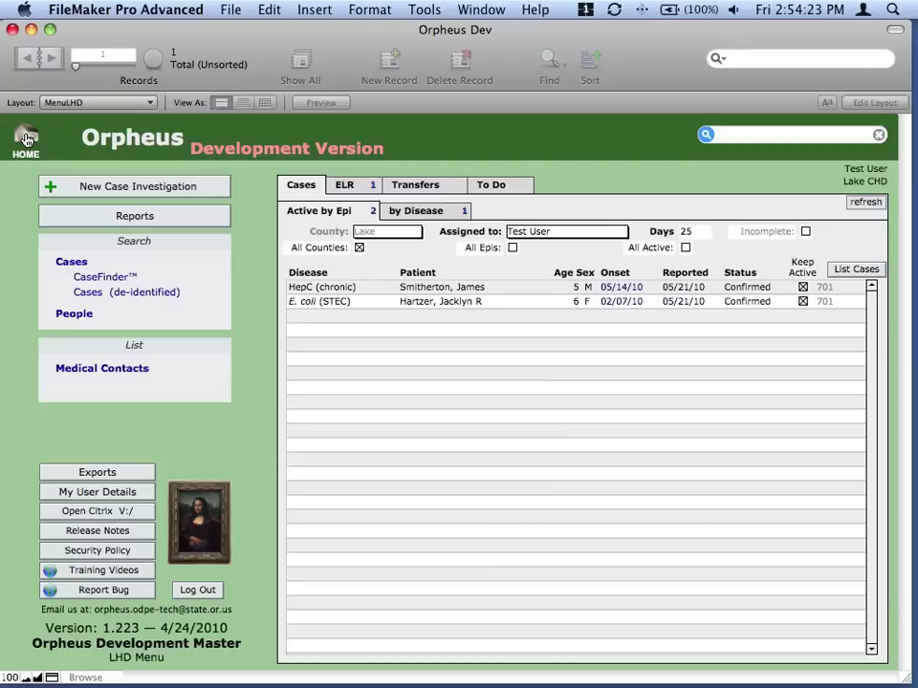
Run Case Count by County for Washington, onsets 1/1/2009 to 5/21/2010, showing 1185 cases.
click(177, 223)
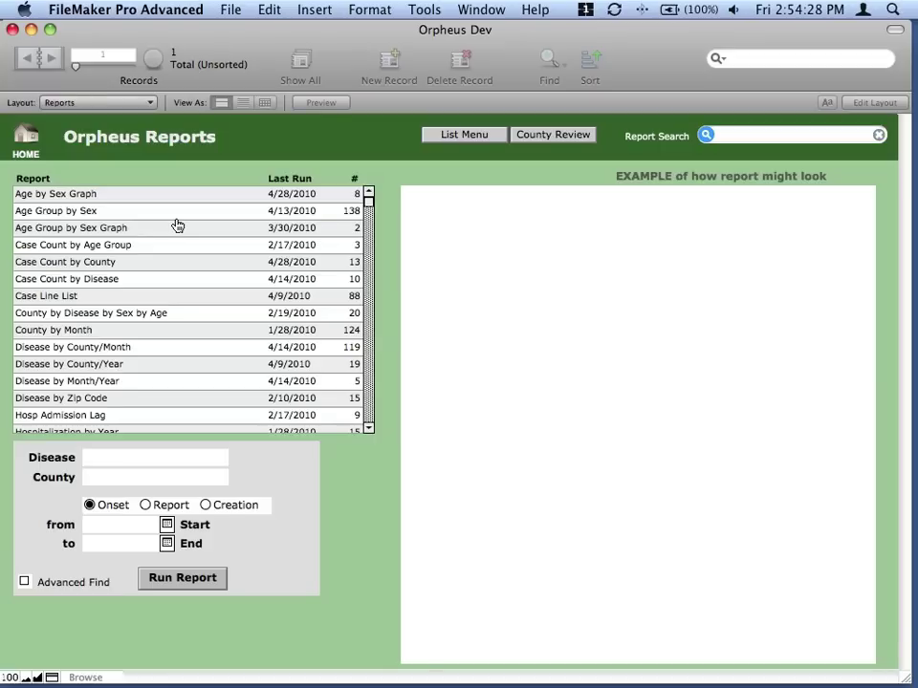
click(125, 264)
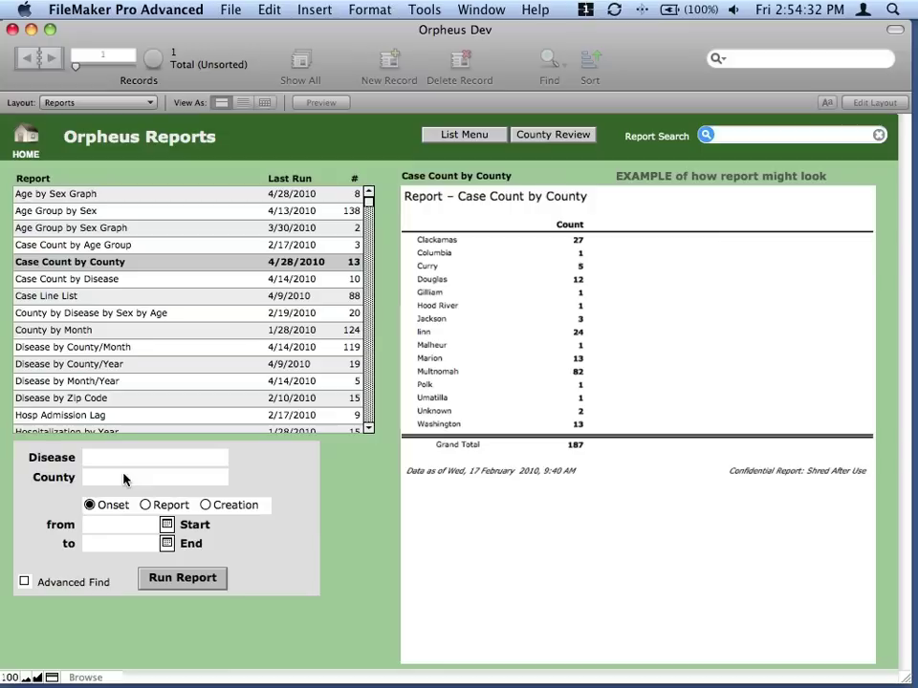
click(124, 476)
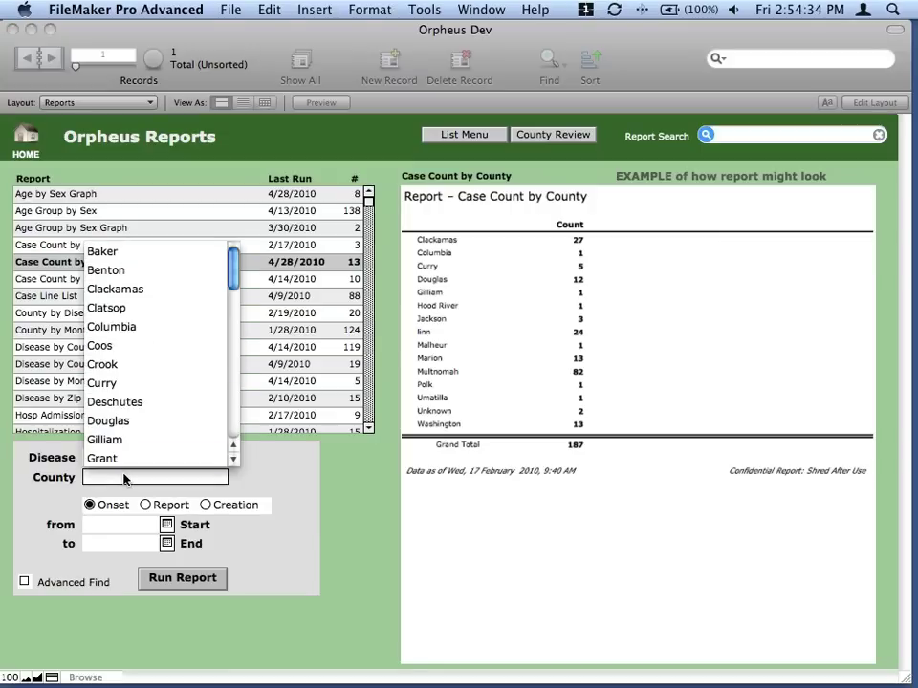
text(wash)
key(Tab)
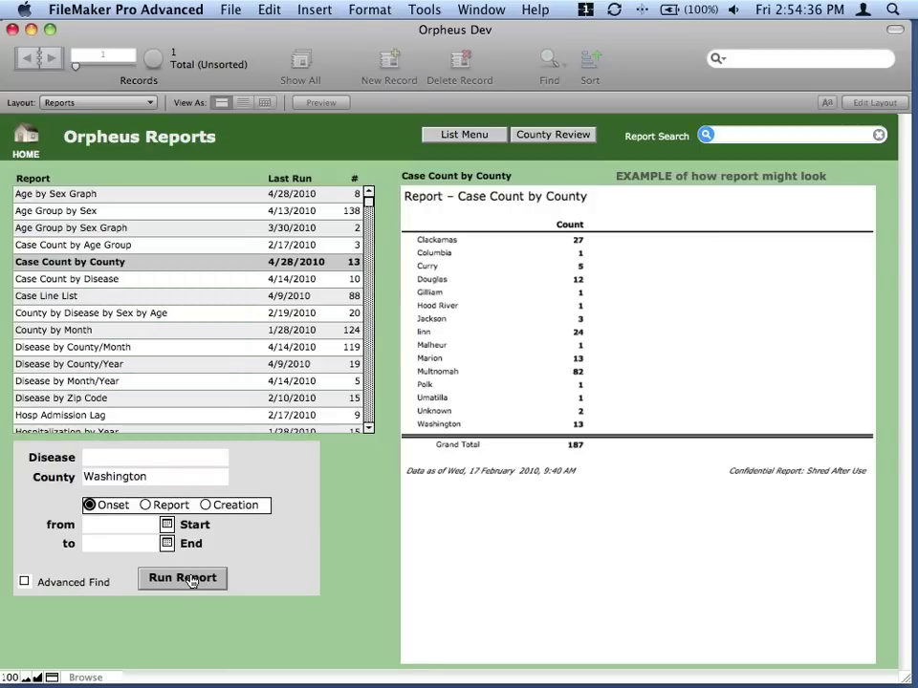
click(117, 527)
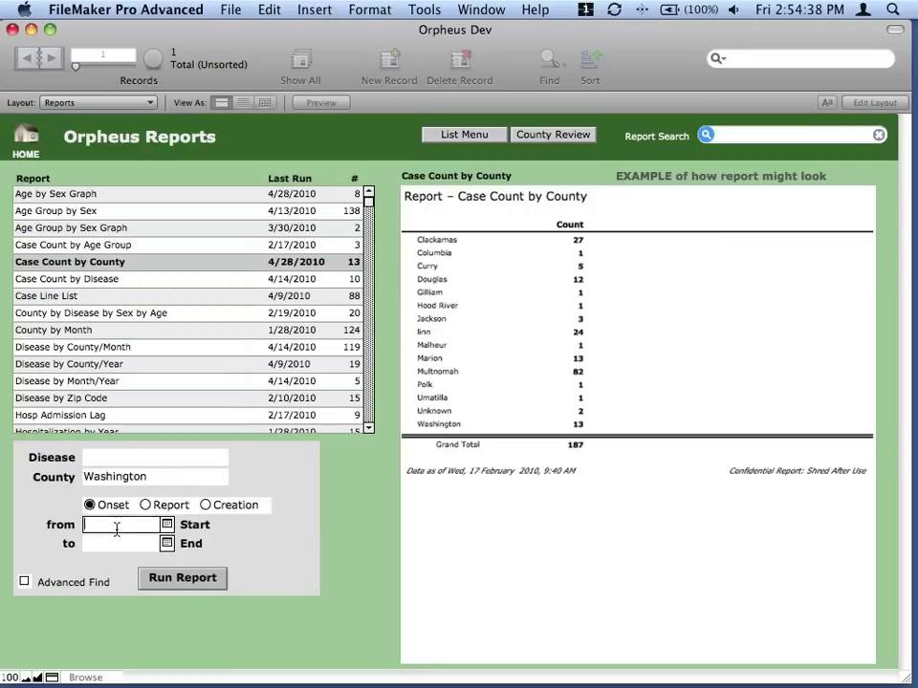
text(1/1/2009)
key(Tab)
text(5/21/2010)
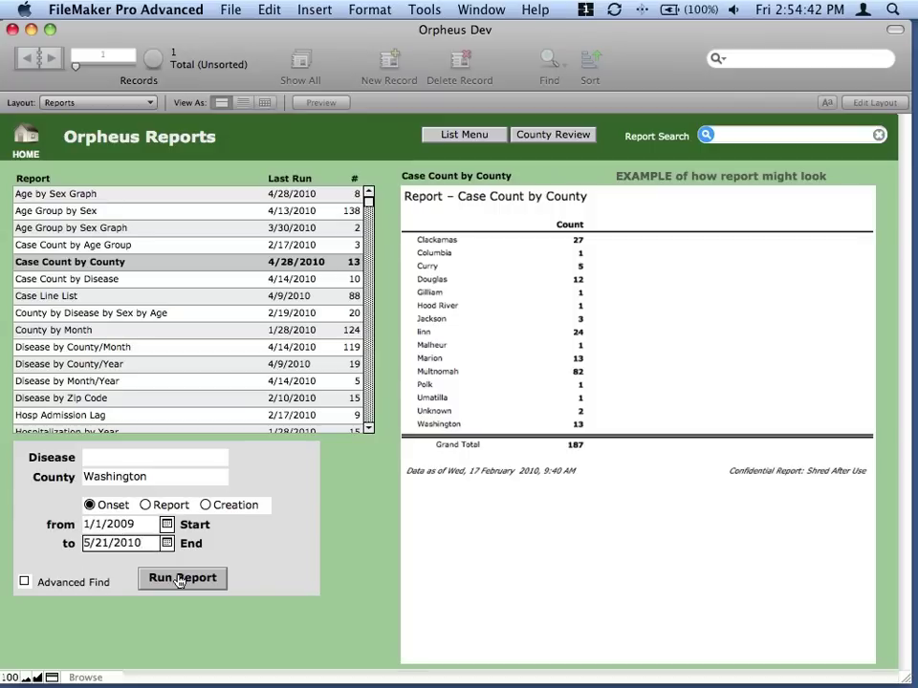
click(182, 578)
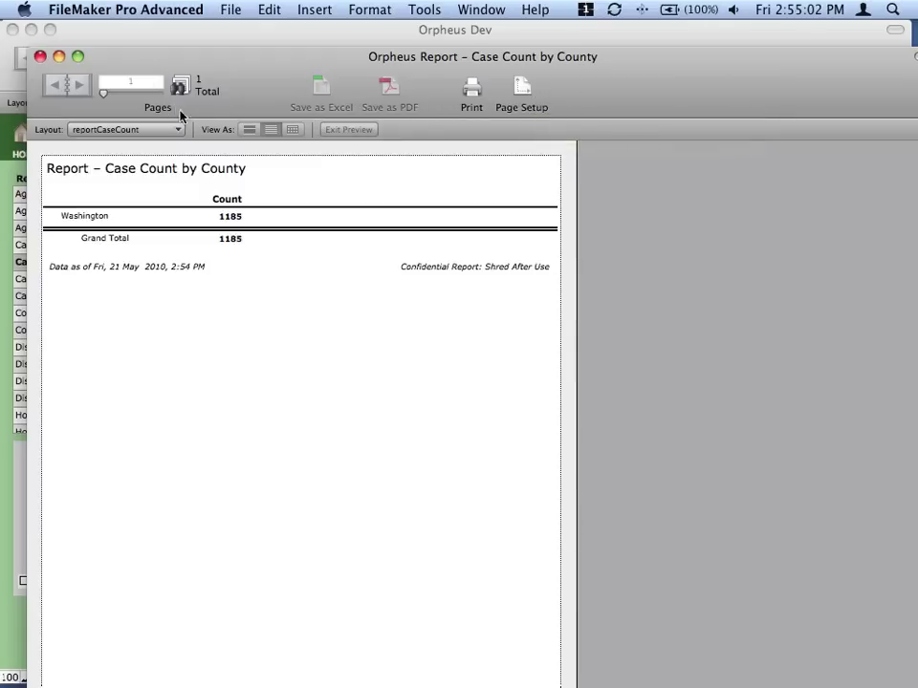
Close the county count preview and select the Case Line List report.
click(38, 55)
click(84, 296)
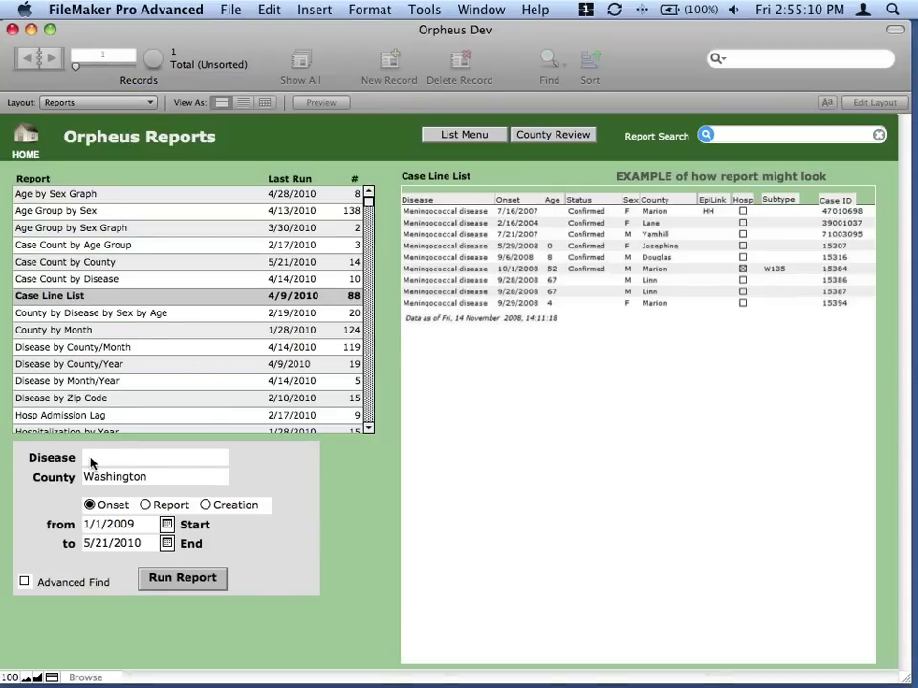
Run the Case Line List report and bring up its Print dialog for printer C3180.
click(184, 581)
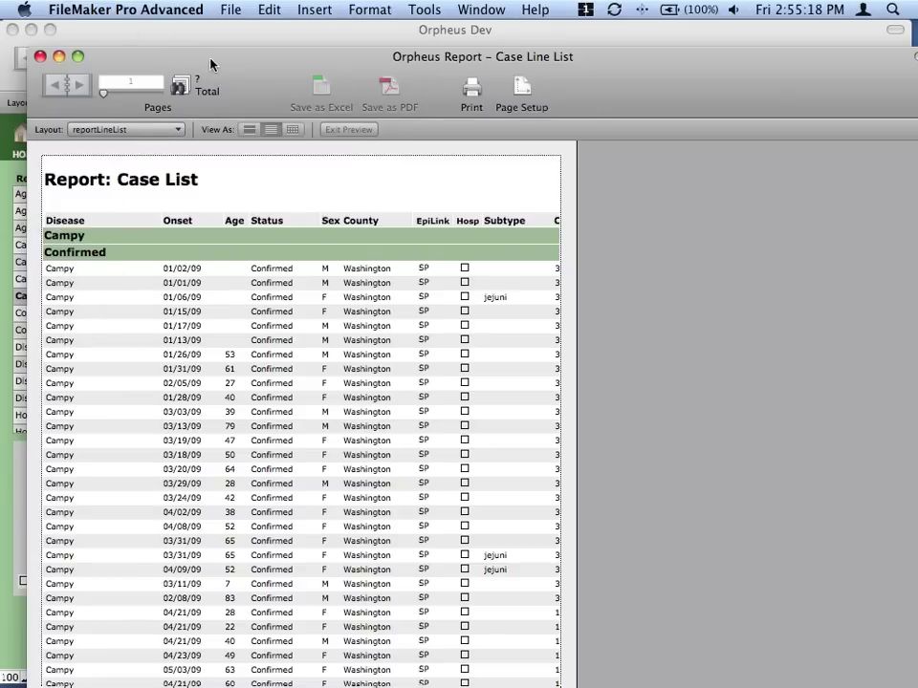
drag(221, 59, 228, 38)
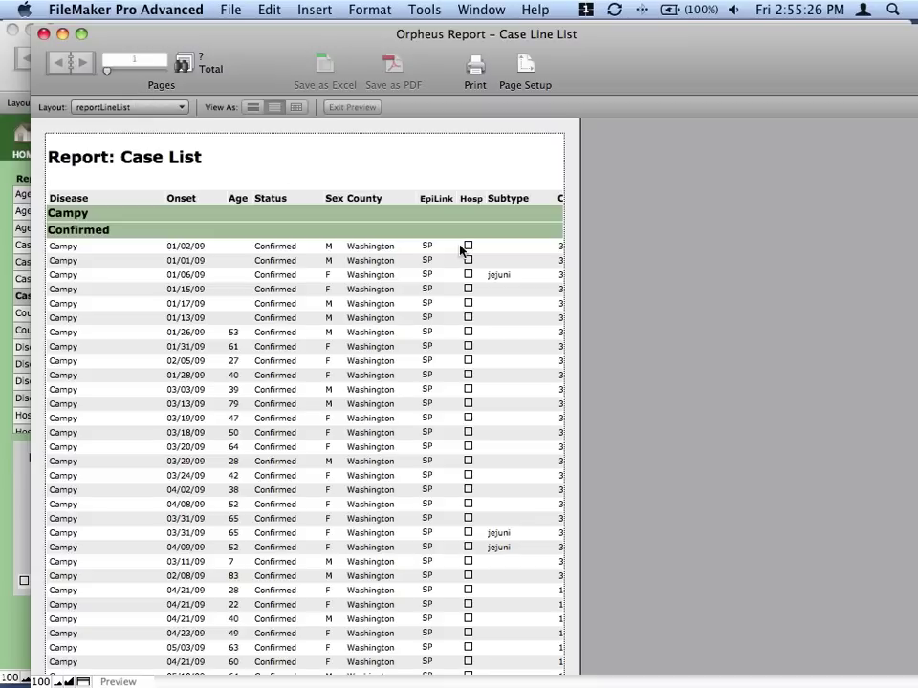
click(476, 75)
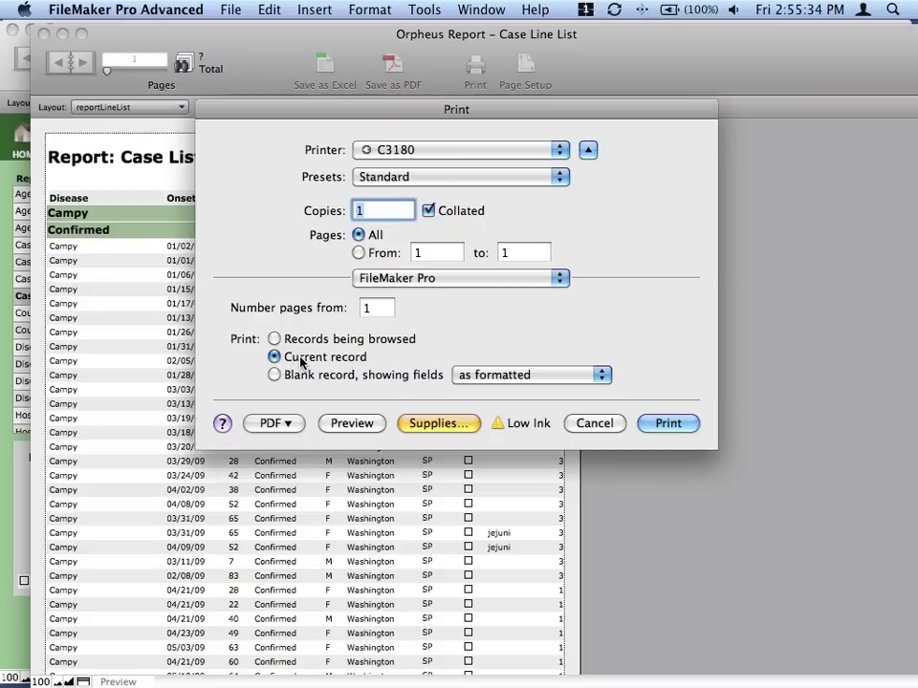
Print all records being browsed in the Case Line List to a 32-page PDF in Preview.
click(276, 340)
click(354, 425)
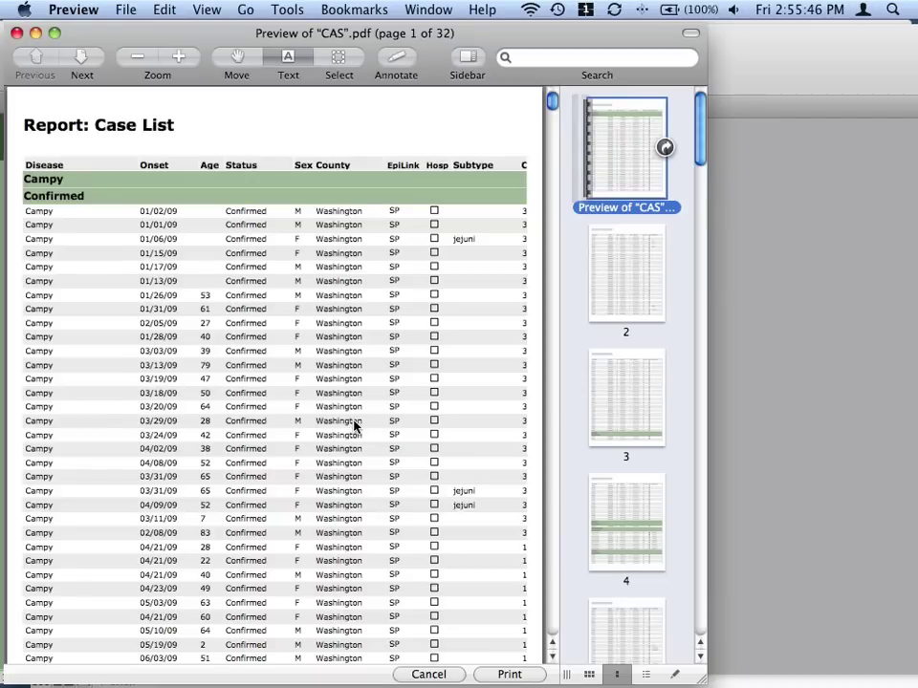
Review PDF pages 2 through 7, then close the PDF and the Case Line List report window.
click(625, 257)
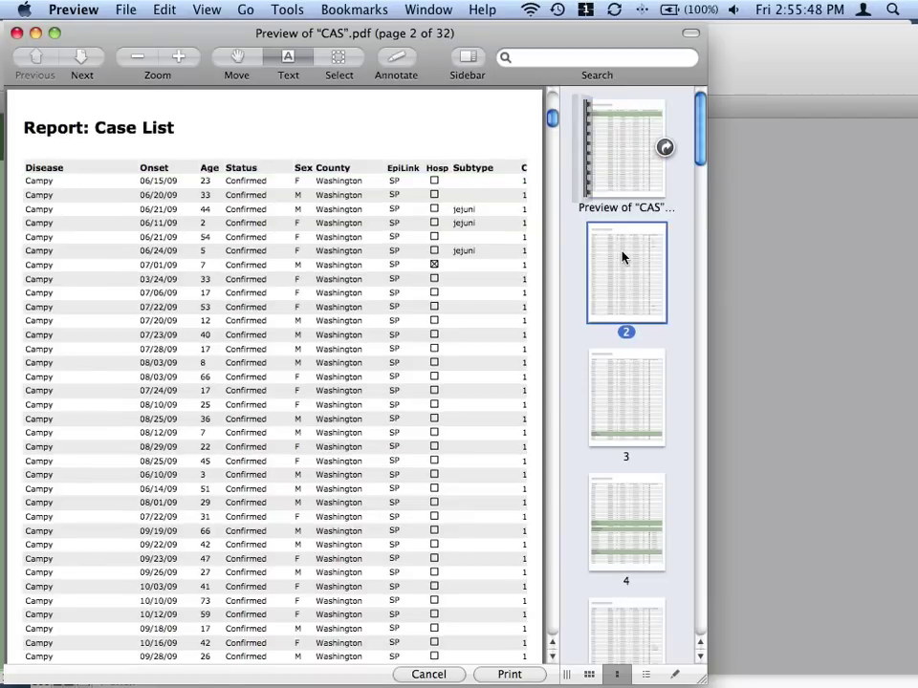
click(626, 381)
click(628, 492)
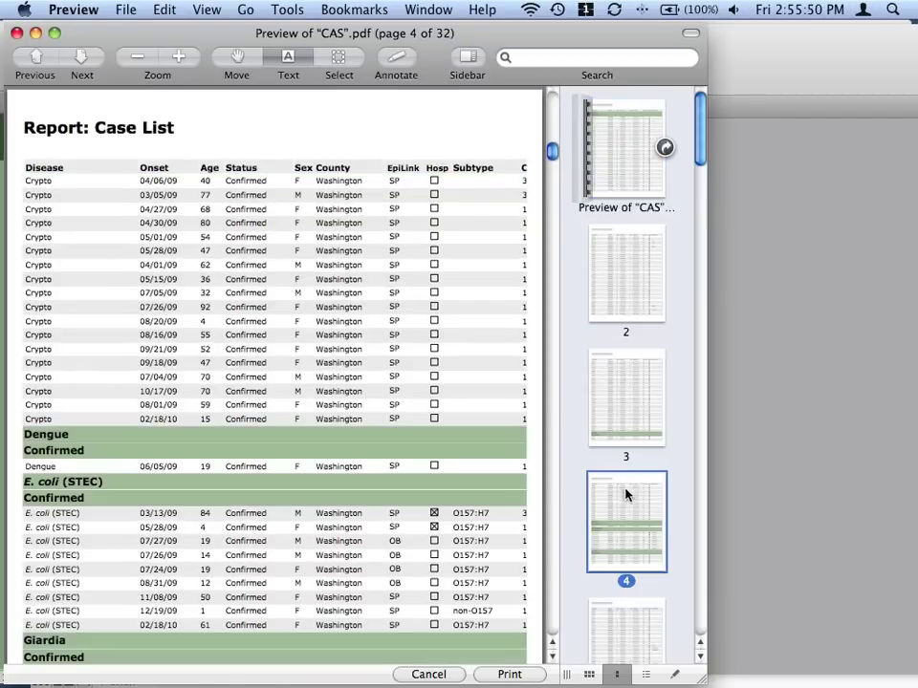
click(656, 650)
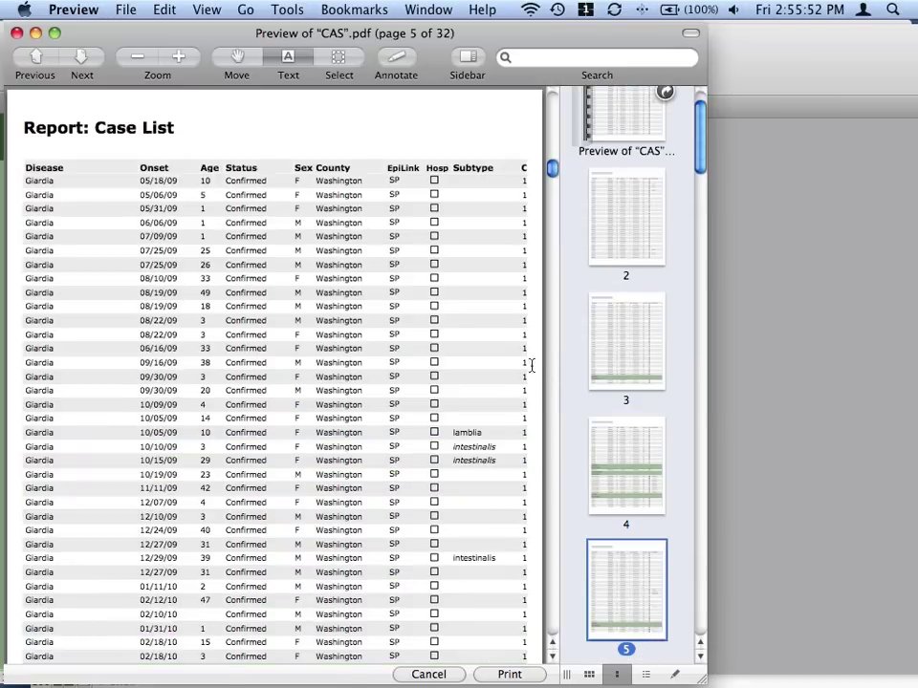
scroll(650, 574, down, 2)
scroll(650, 565, down, 1)
click(634, 529)
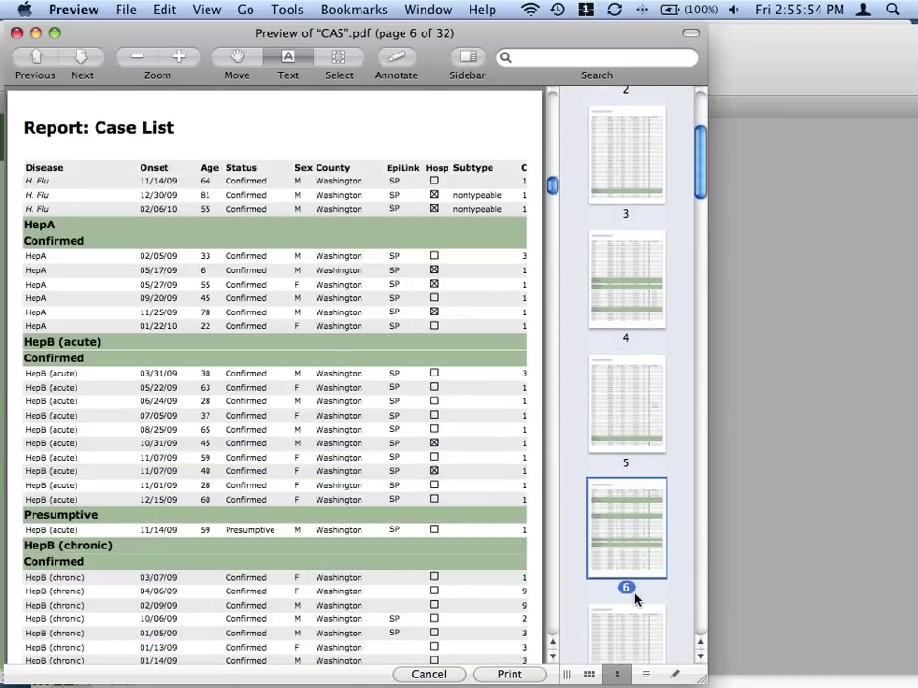
click(634, 616)
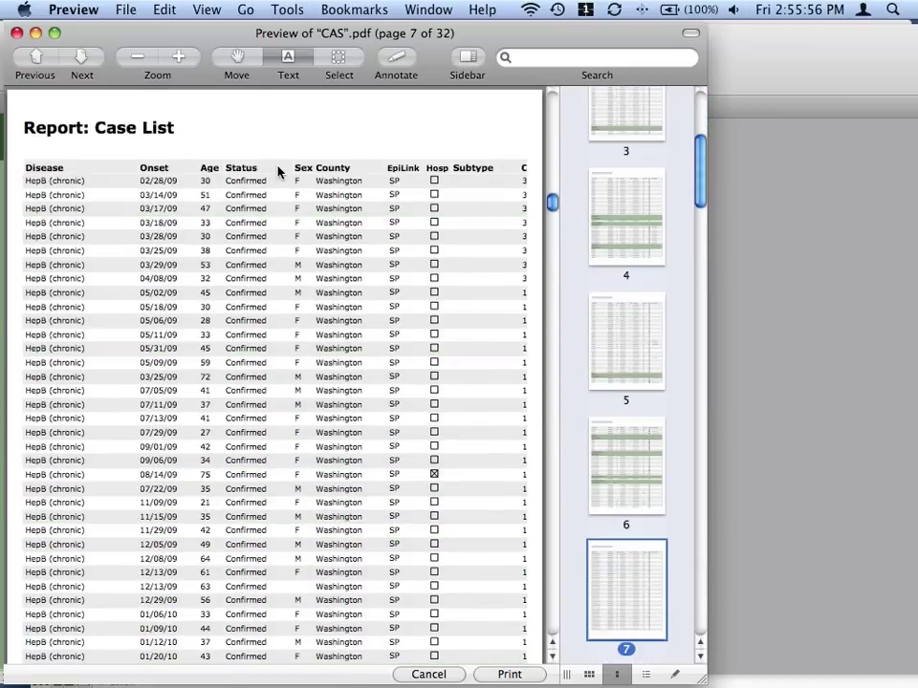
key(super+w)
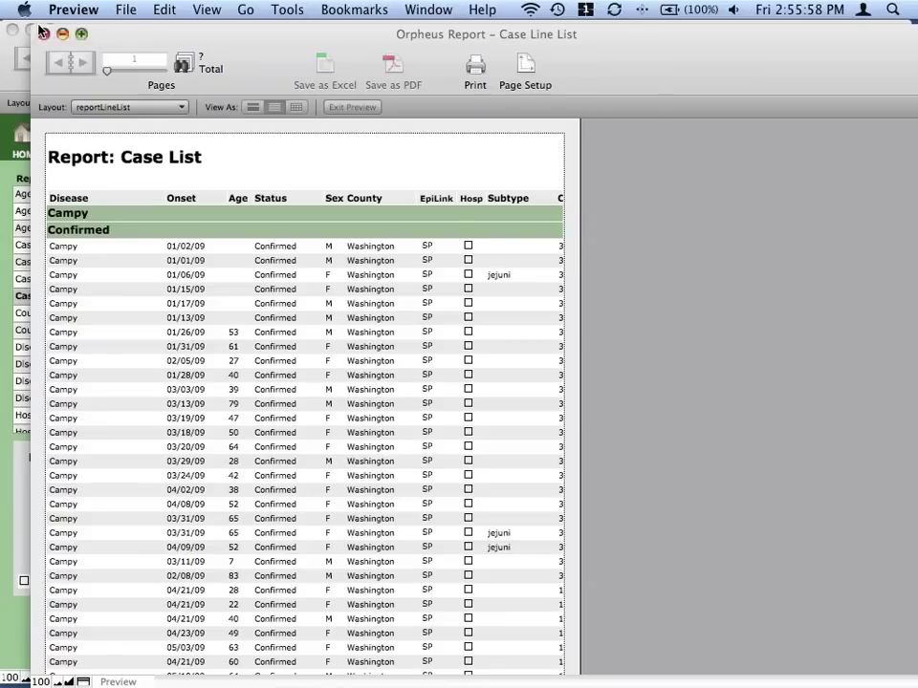
click(39, 33)
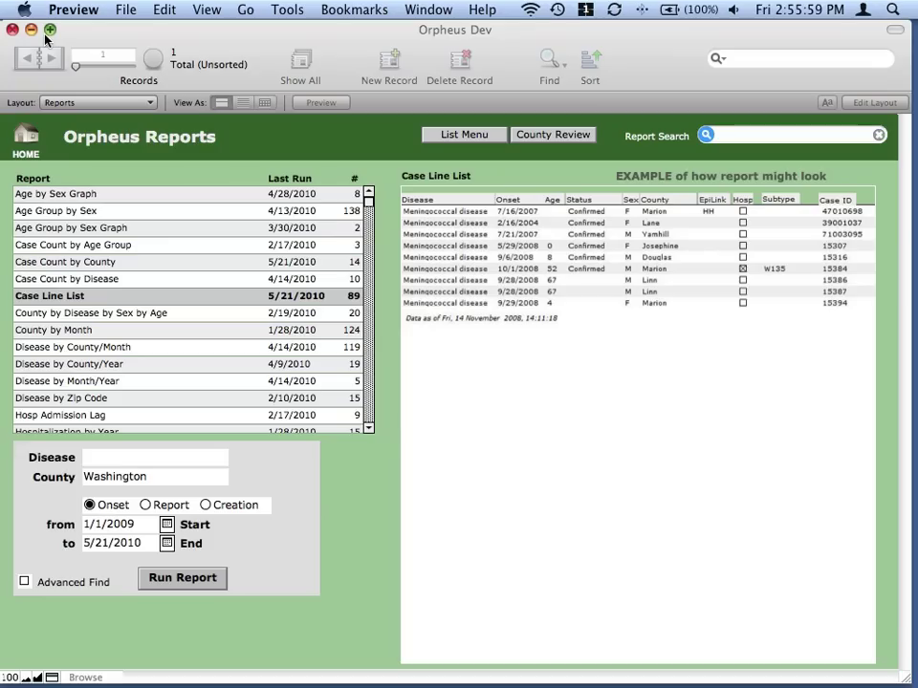